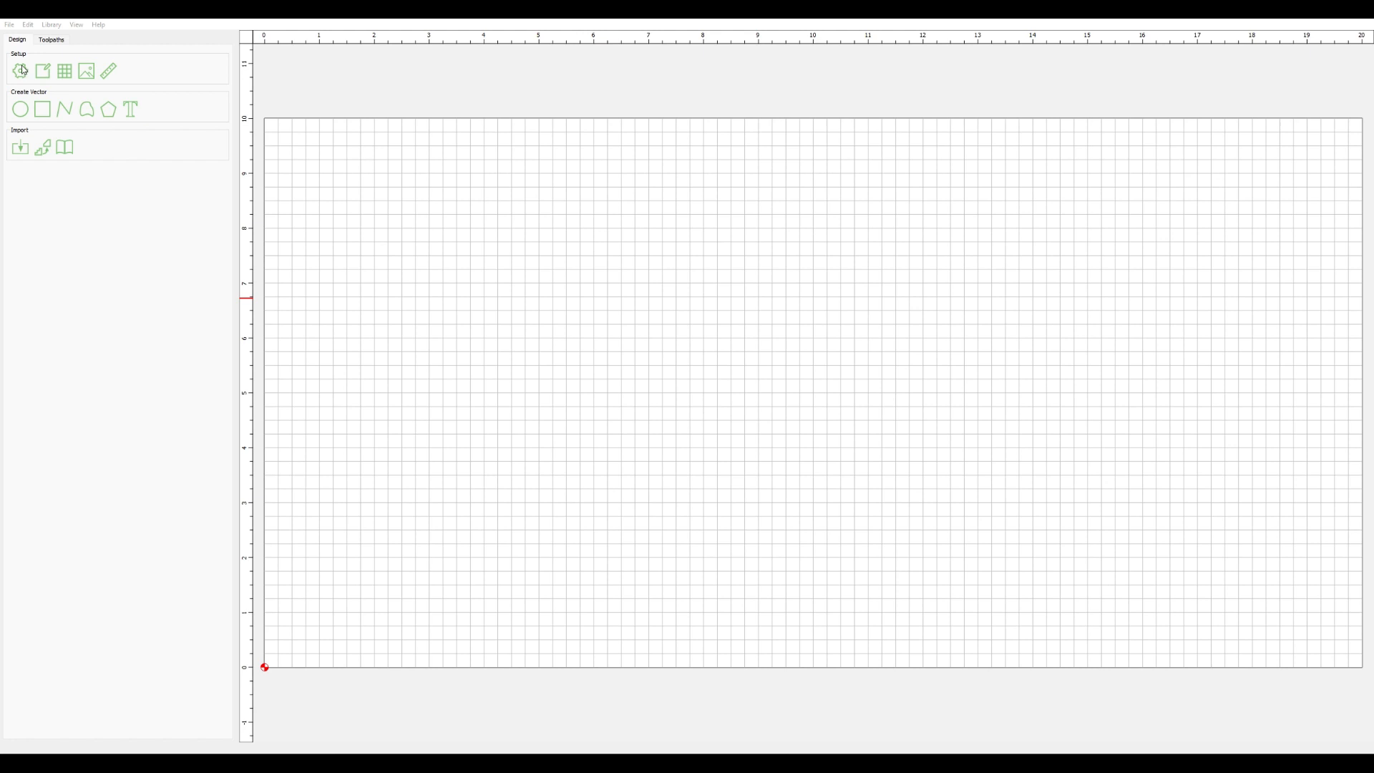
Step: Open the job setup and review the stock width, height, thickness and zero height, choosing Top as the zero height
left_click(20, 74)
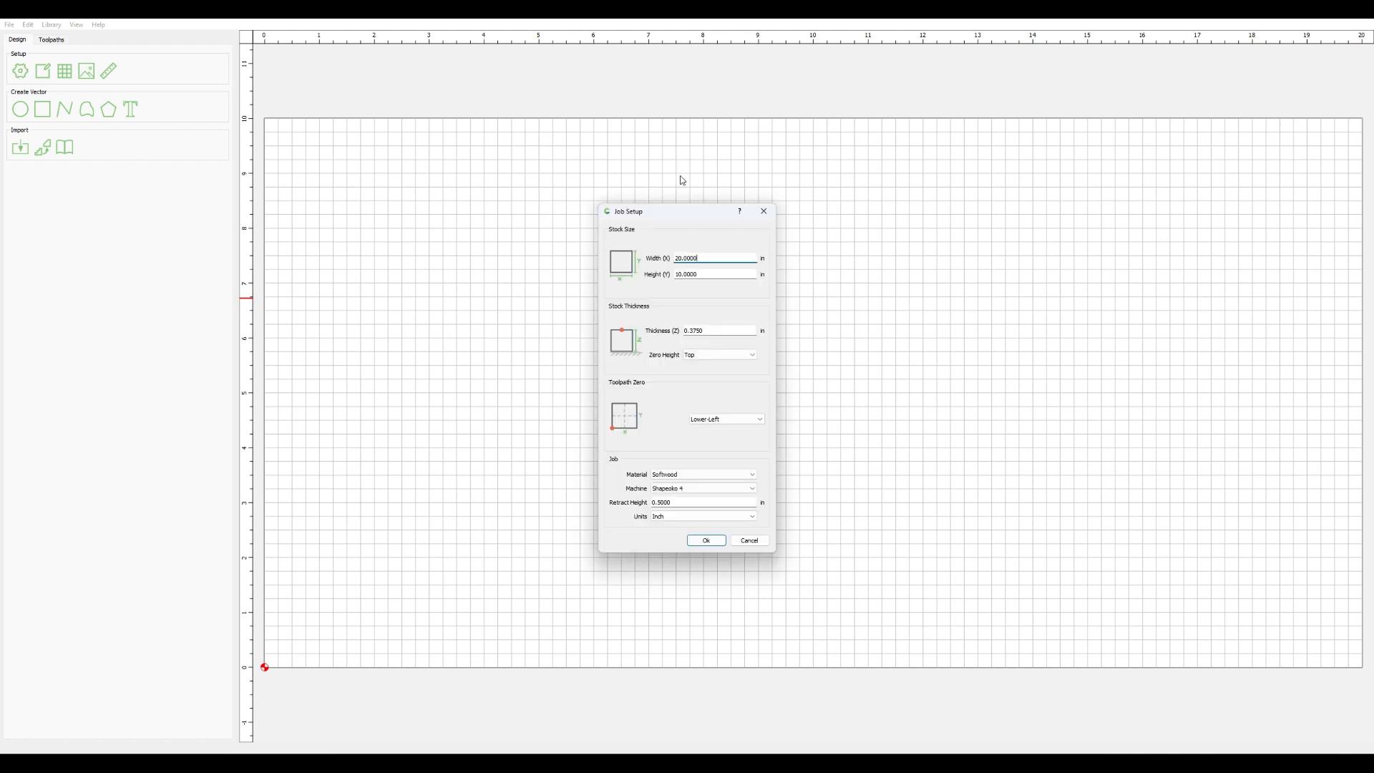
left_click_drag(672, 218, 126, 209)
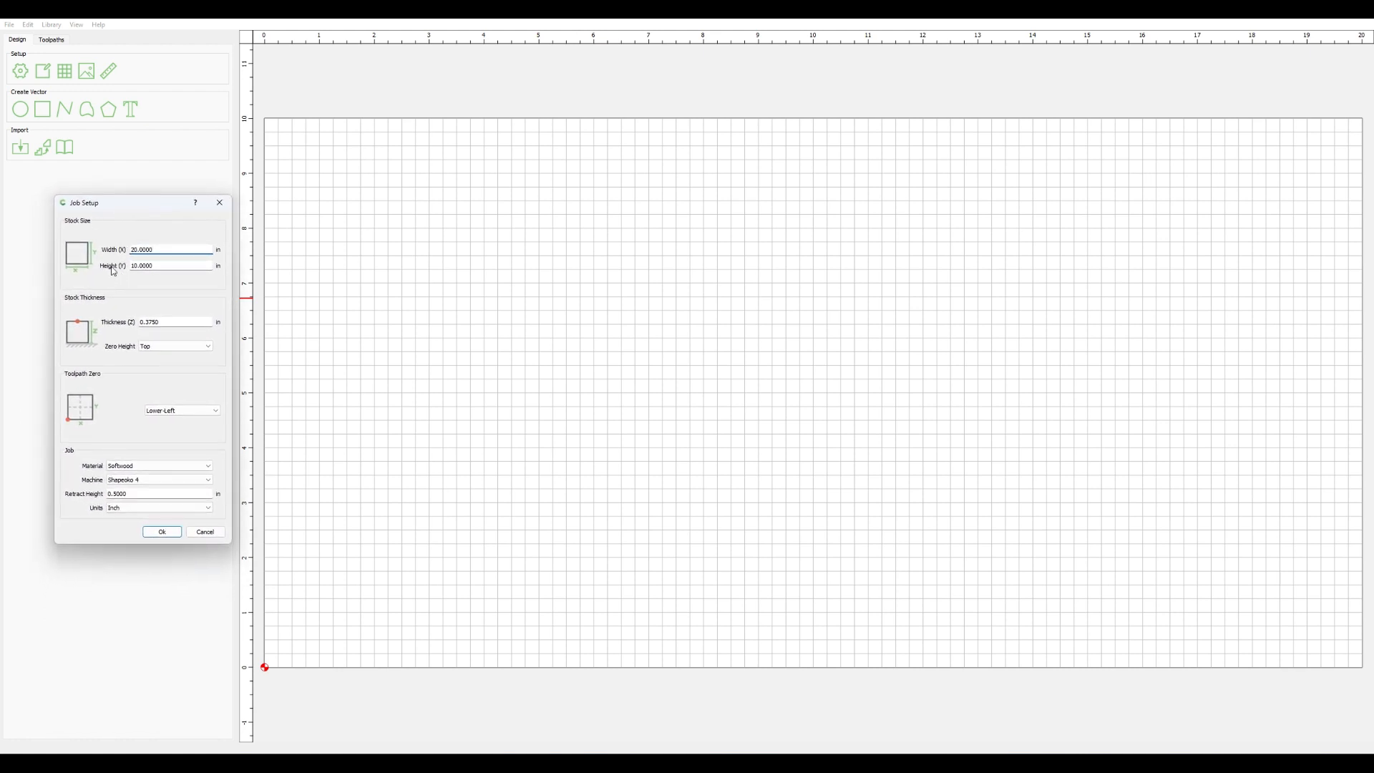
left_click(168, 264)
left_click(168, 323)
double_click(168, 323)
left_click(165, 321)
left_click_drag(156, 322, 136, 320)
left_click(166, 320)
left_click_drag(165, 321, 143, 320)
left_click(140, 321)
left_click(164, 353)
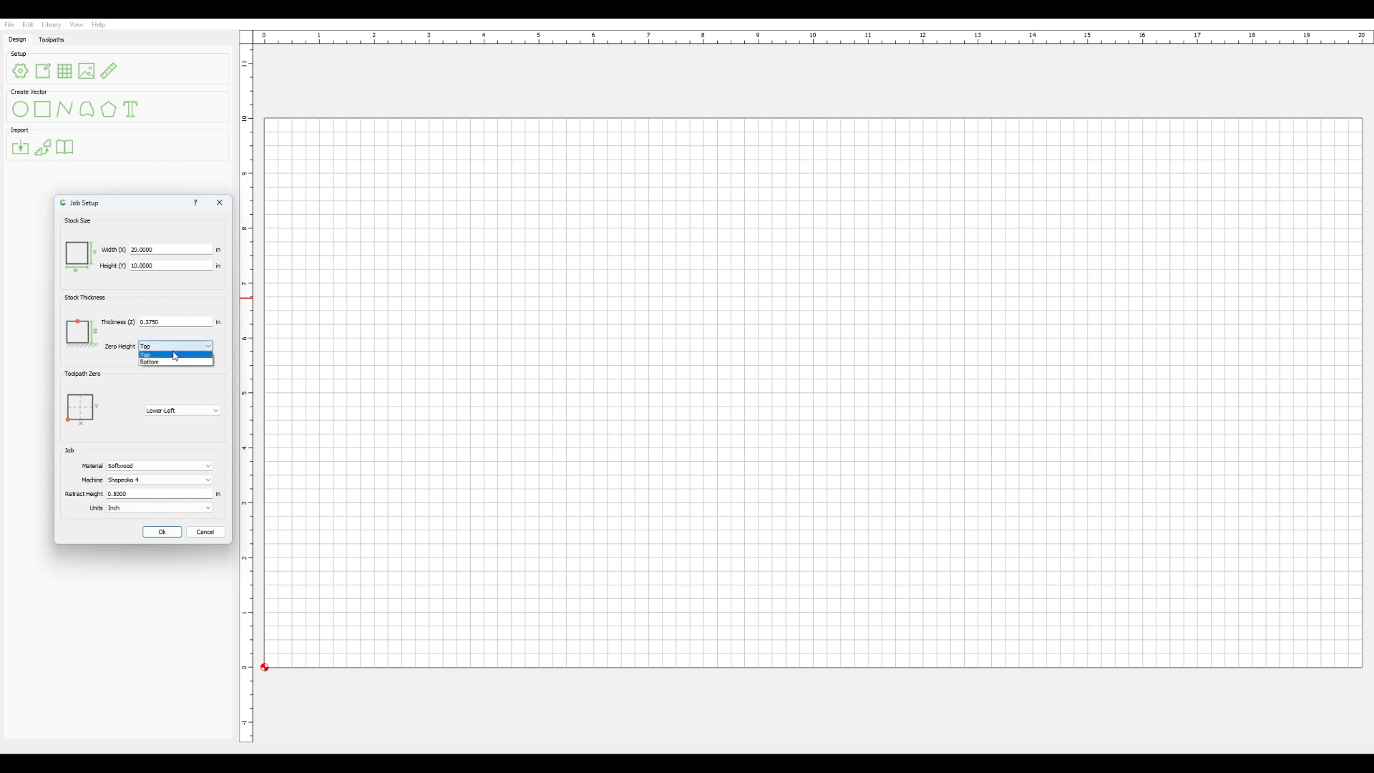
left_click(176, 356)
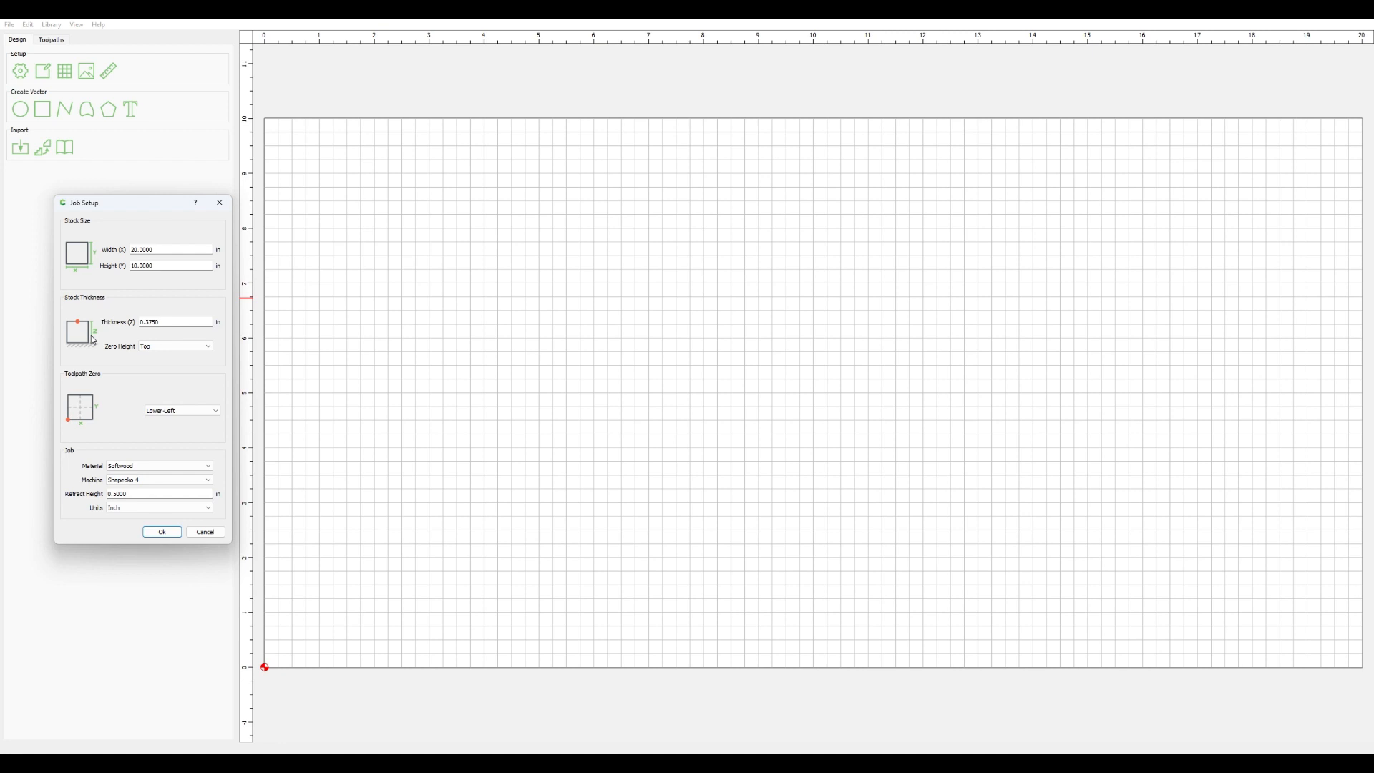
Step: Review the toolpath zero, material, machine and retract height options and accept the job setup
left_click(169, 414)
left_click(217, 414)
left_click(148, 467)
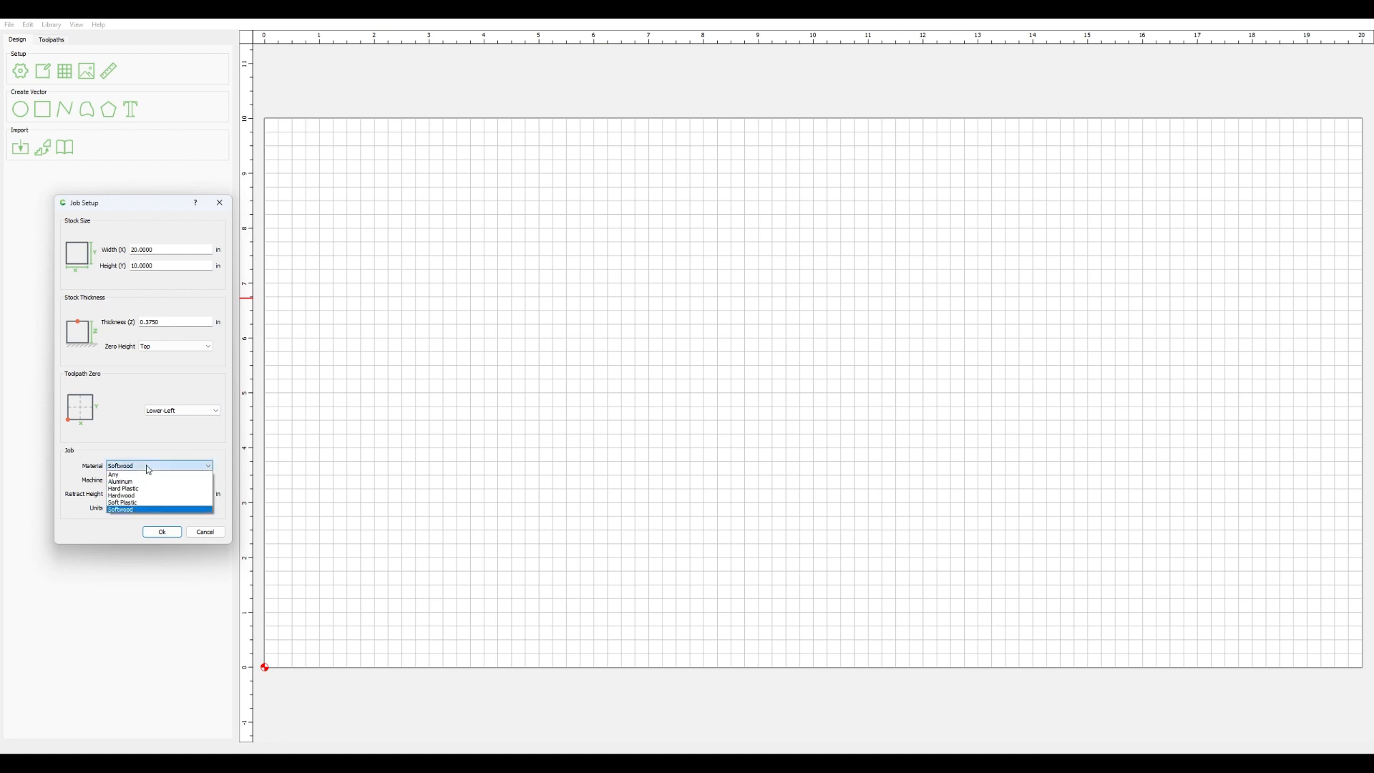
left_click(147, 466)
left_click(137, 480)
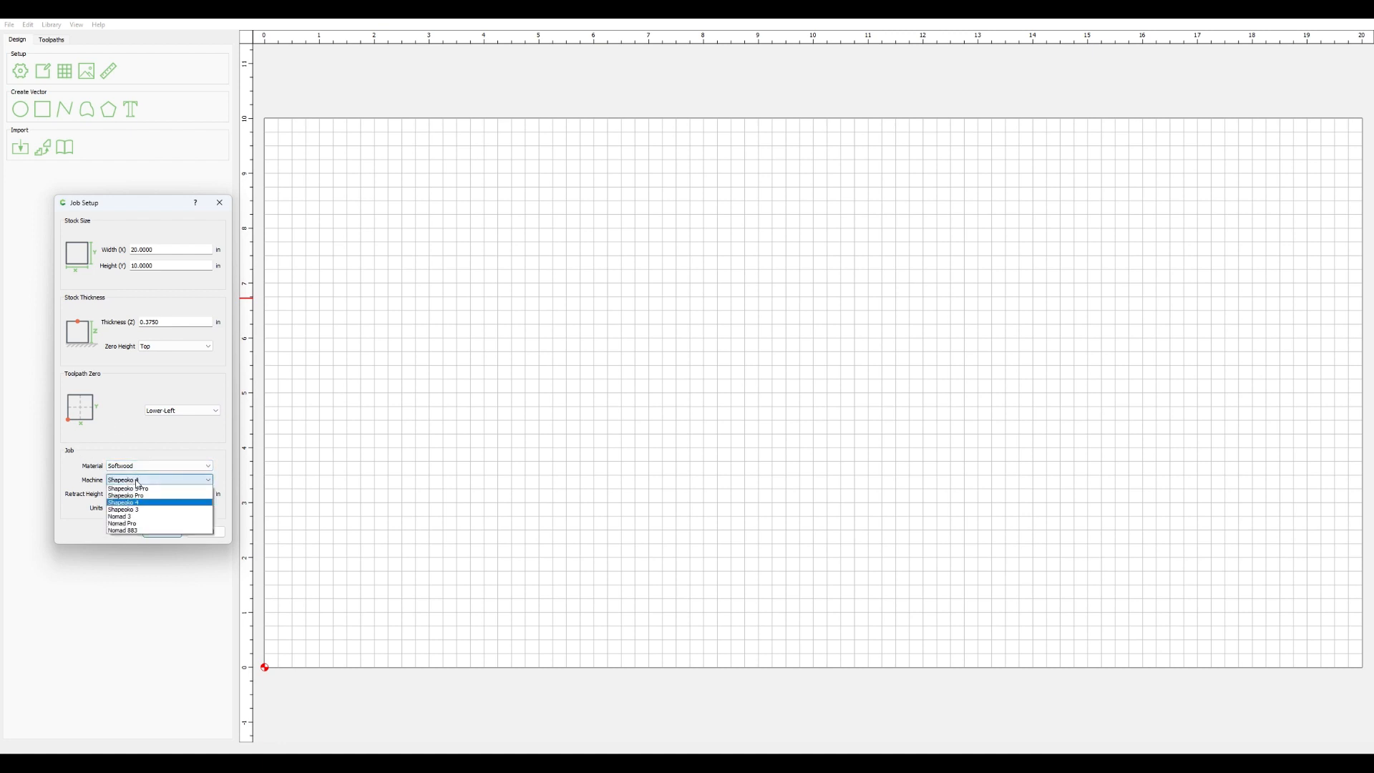
left_click(137, 482)
left_click(137, 494)
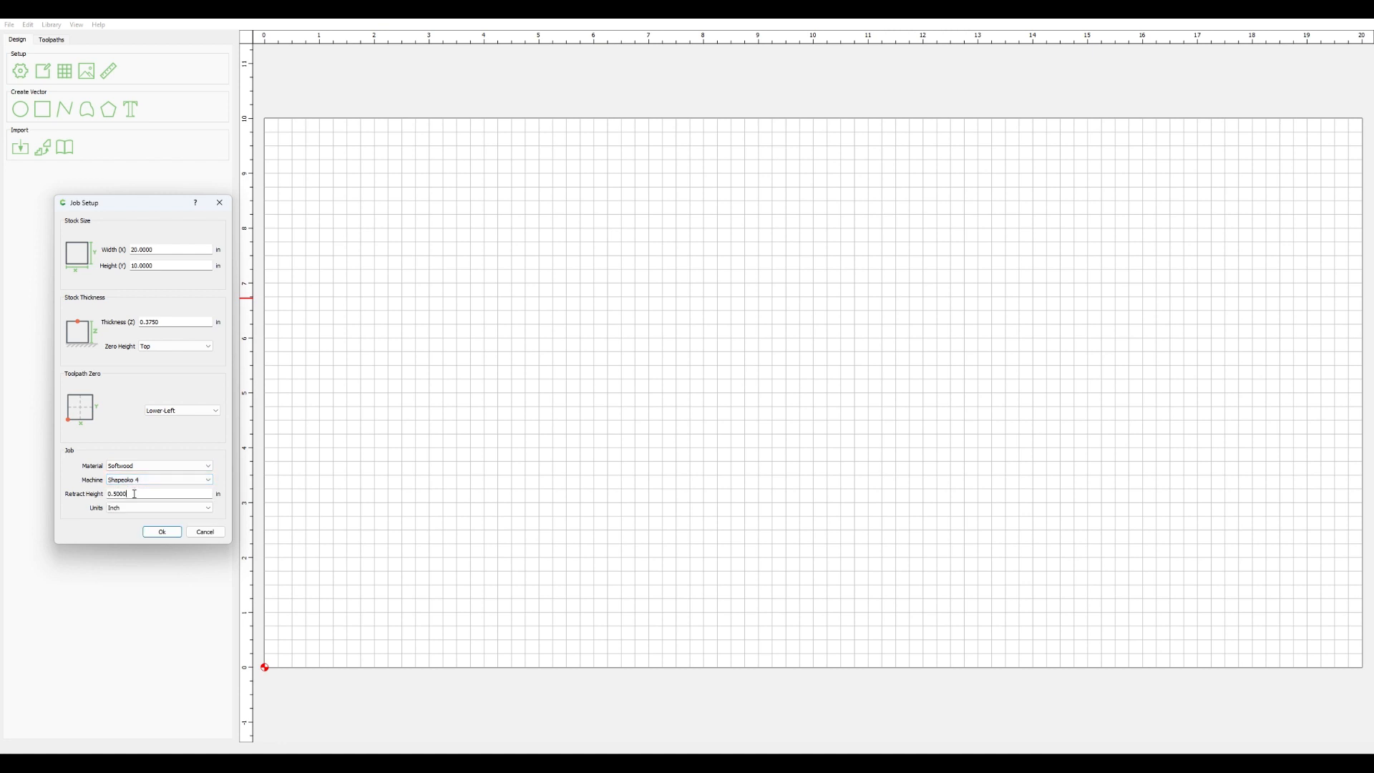
left_click(157, 533)
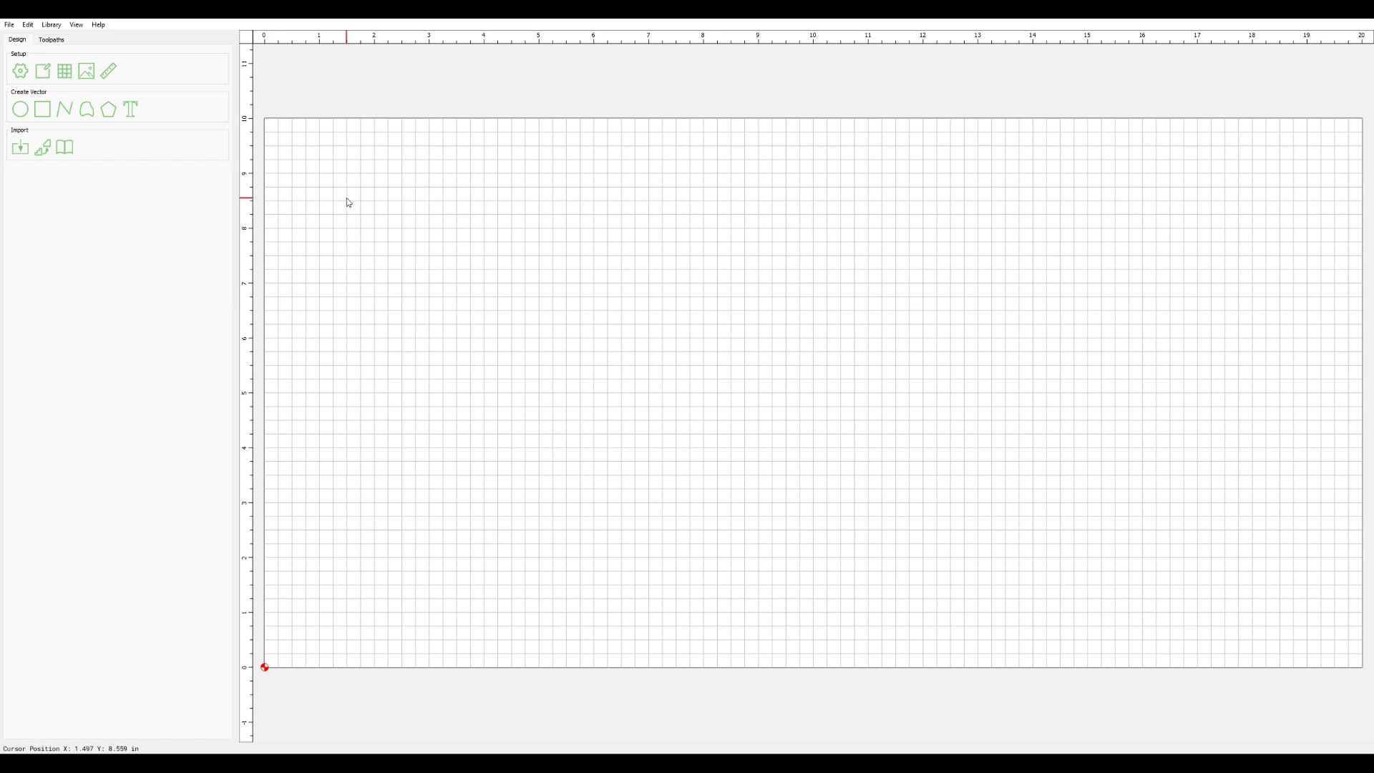
Step: Review the grid spacing and grid visibility settings
left_click(64, 72)
left_click(692, 370)
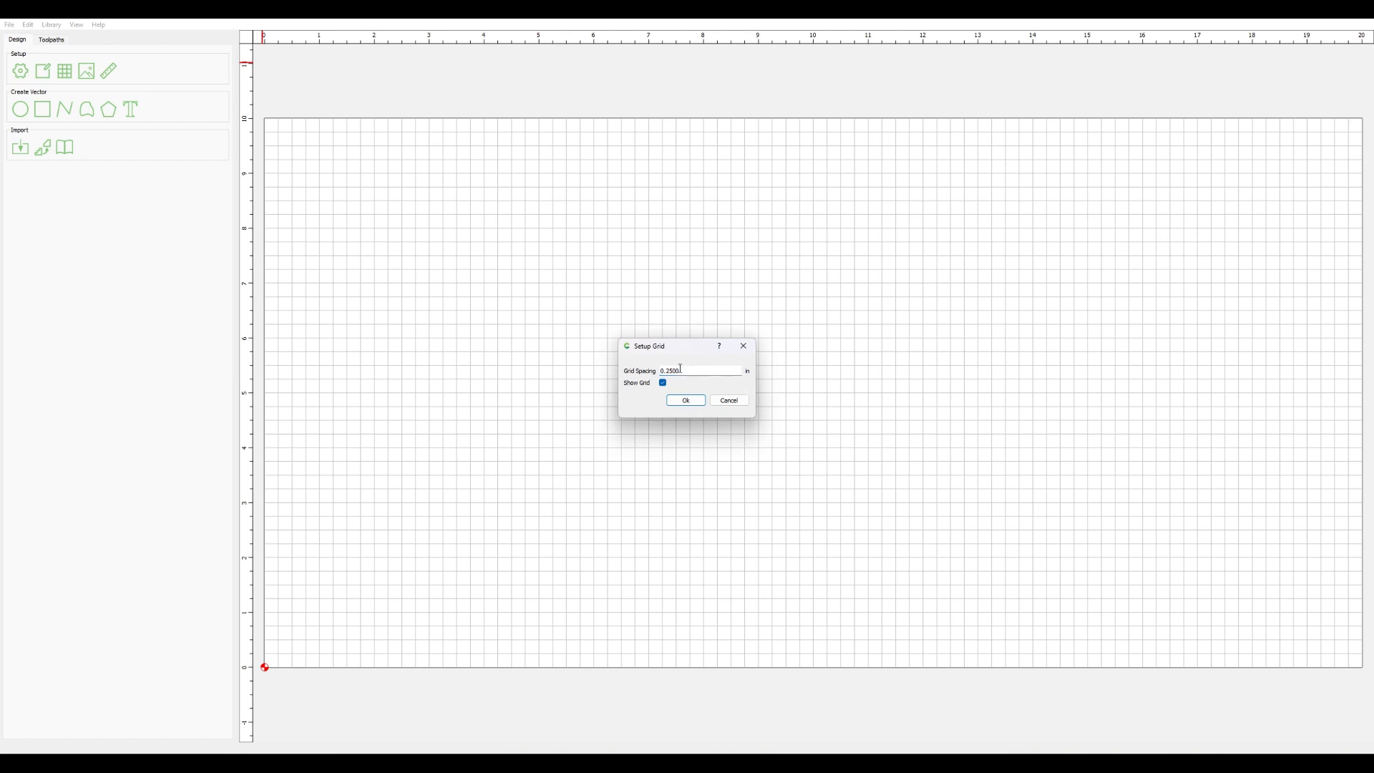
double_click(678, 369)
left_click(679, 369)
left_click_drag(675, 350, 655, 333)
left_click(666, 384)
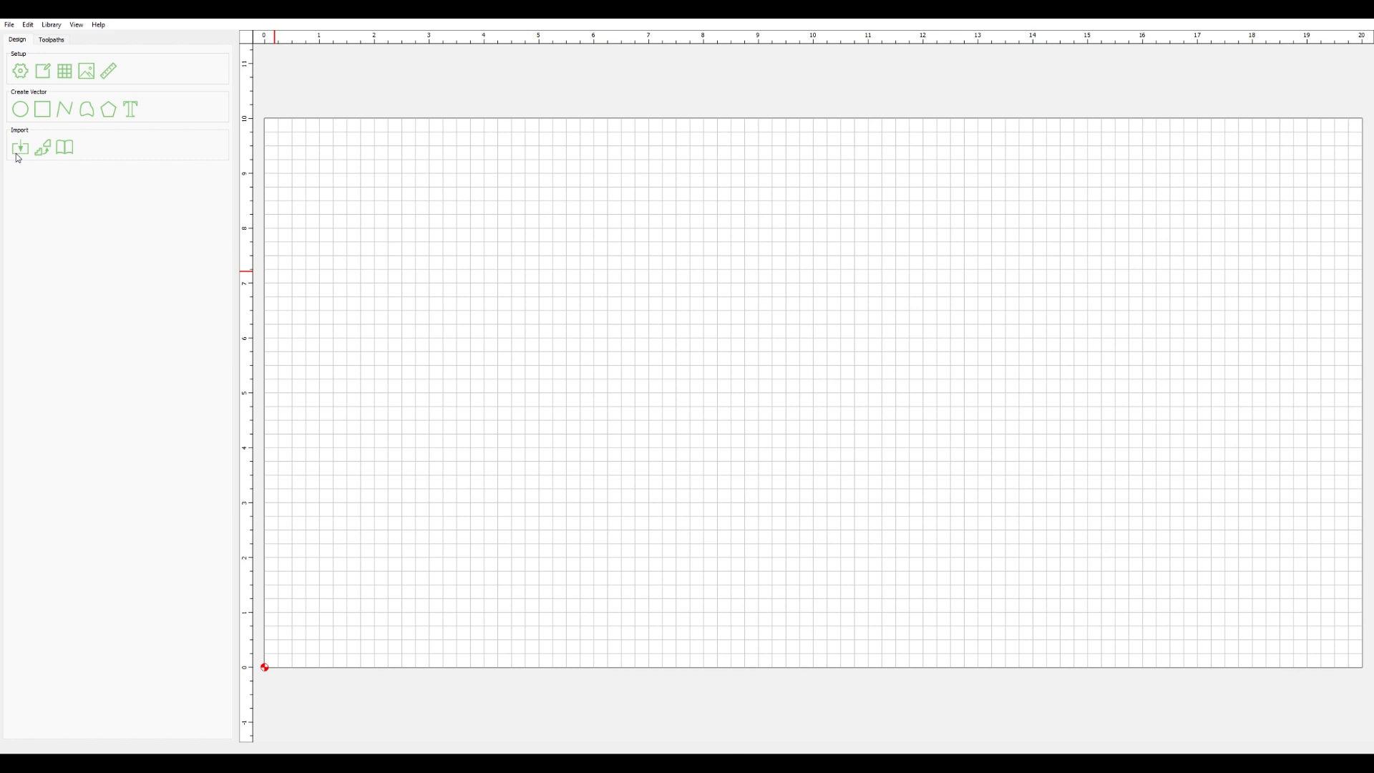
Step: Draw a rectangle about 8.5 by 3 in, centred near X 5, Y 3 in, on the lower part of the stock
left_click(41, 115)
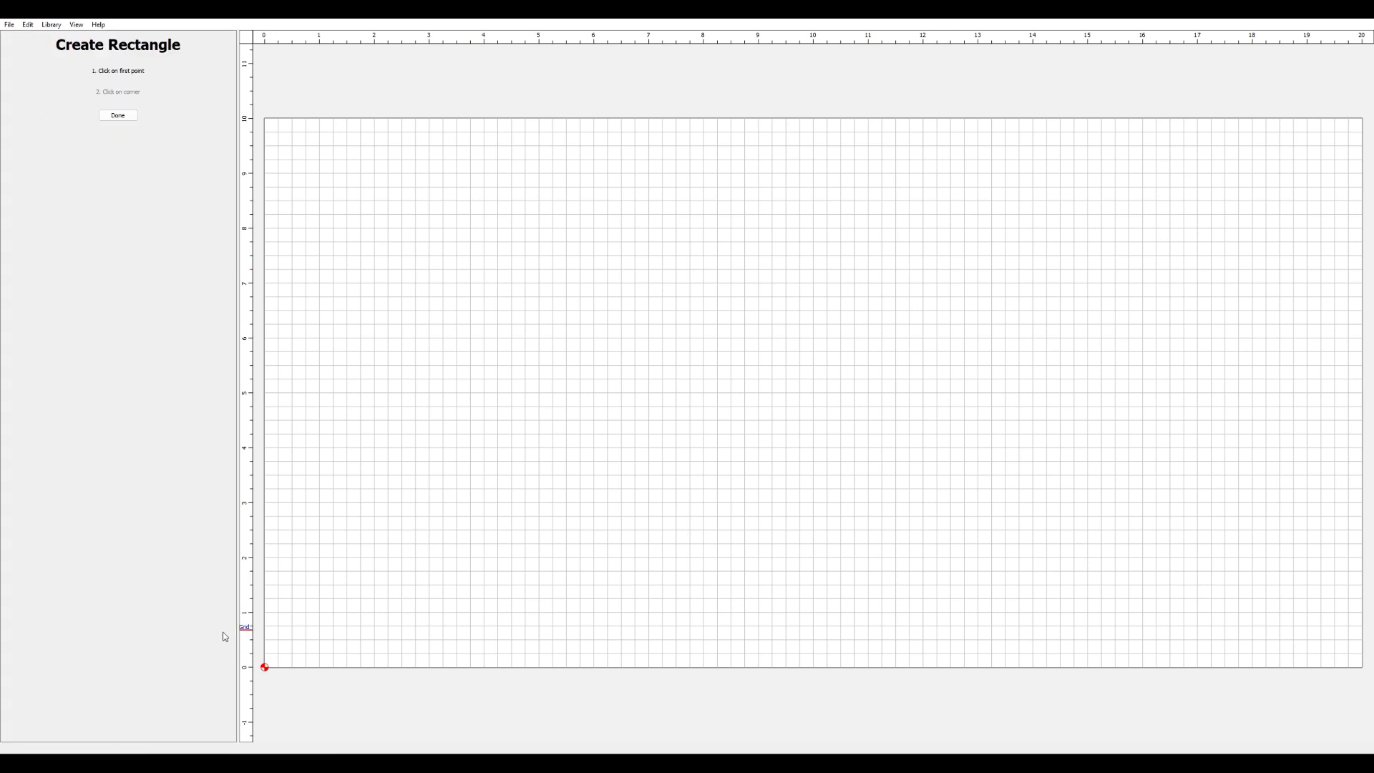
left_click(538, 502)
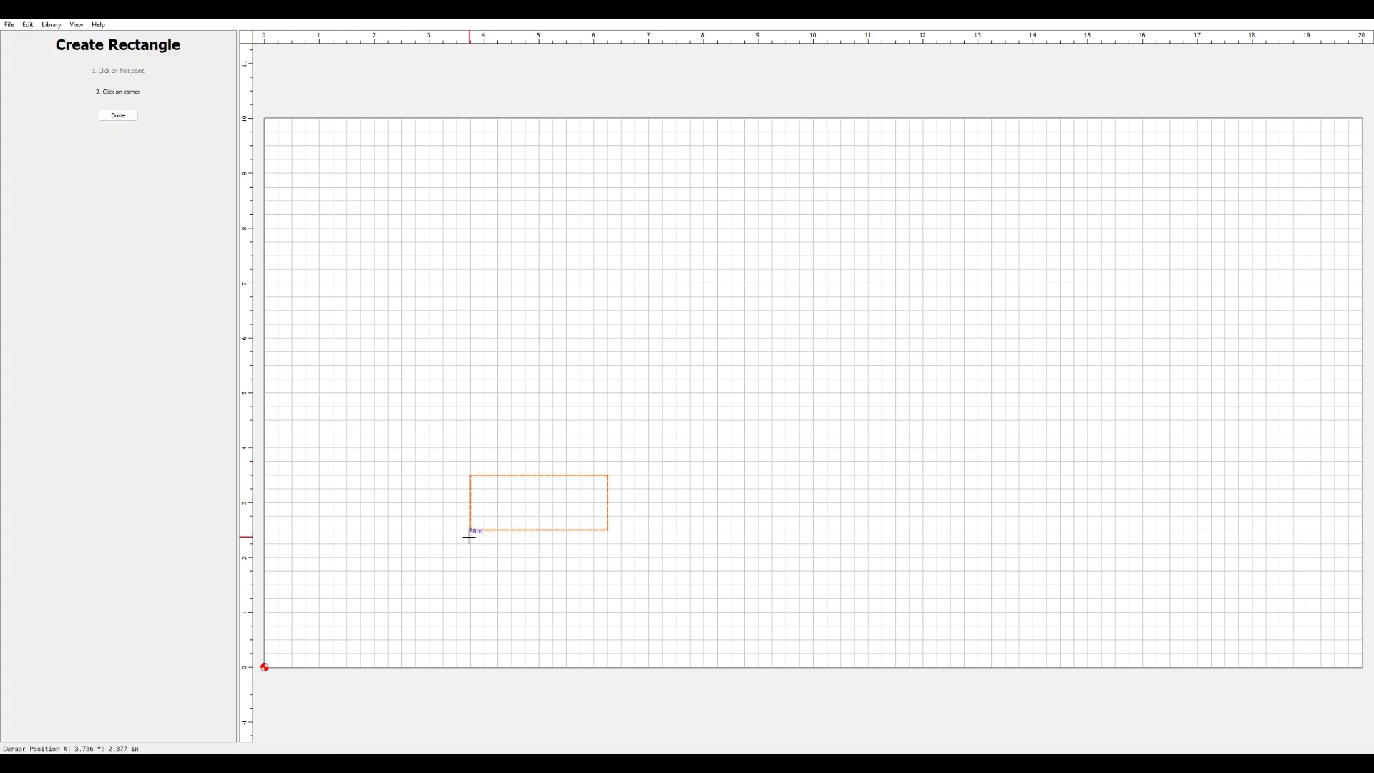
left_click(306, 584)
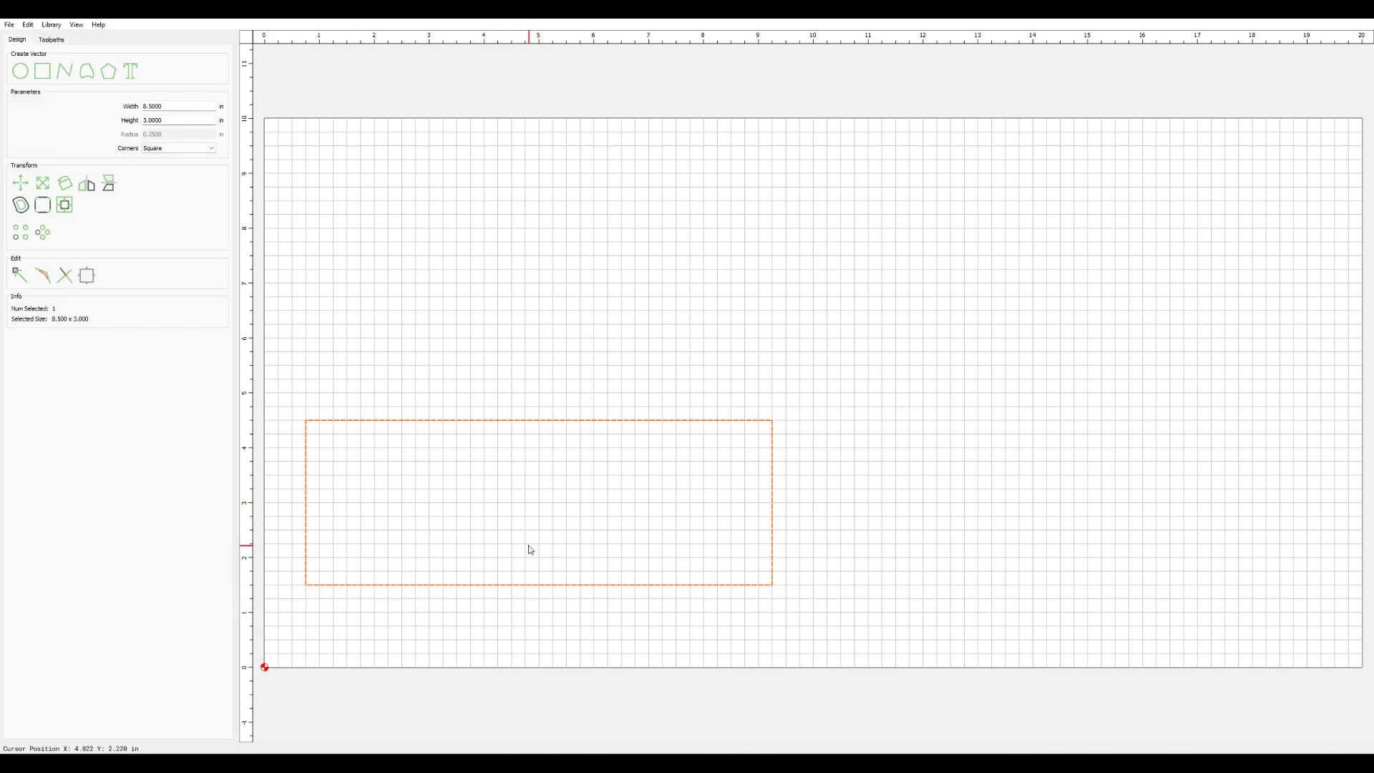
Step: Set the rectangle's width to 10 in and its height to 5 in
left_click_drag(178, 105, 125, 103)
type("10")
key("Return")
key("Tab")
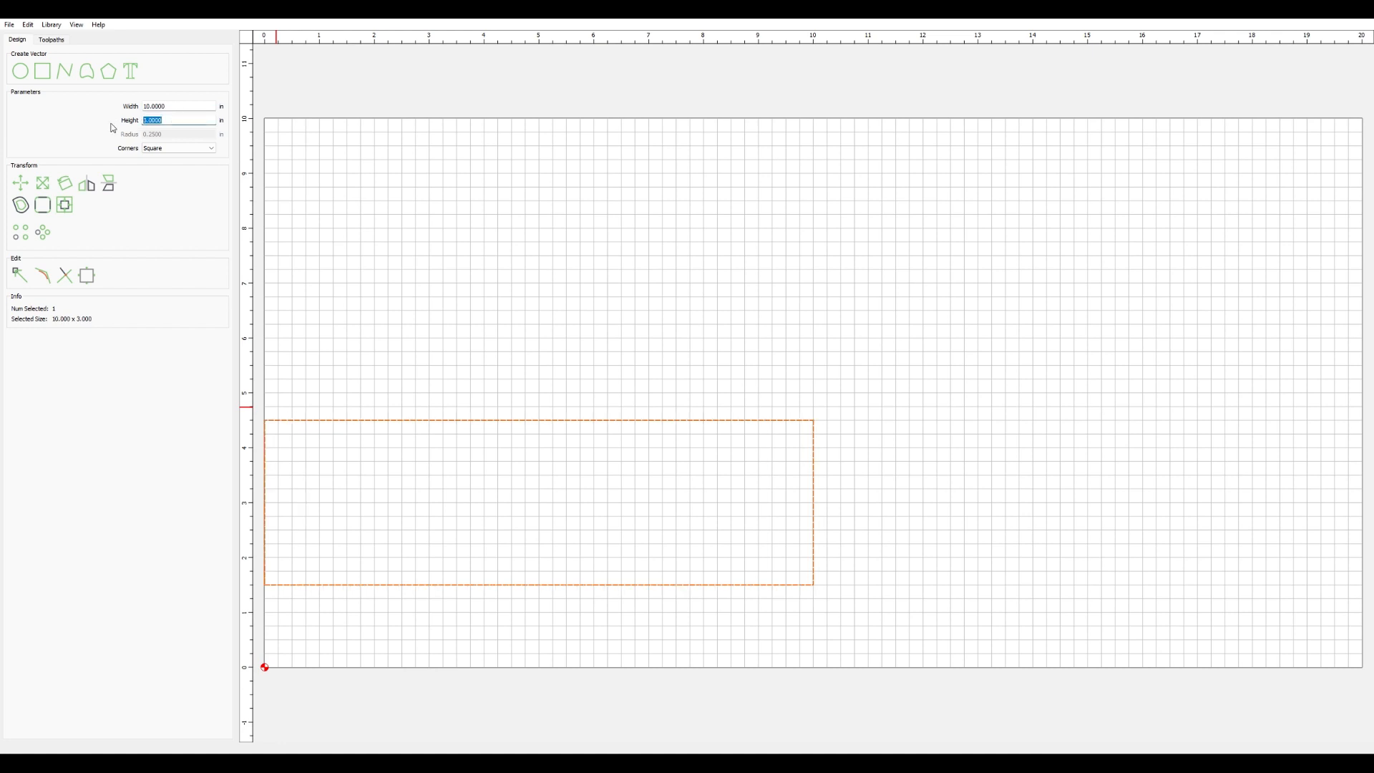
type("5")
key("Return")
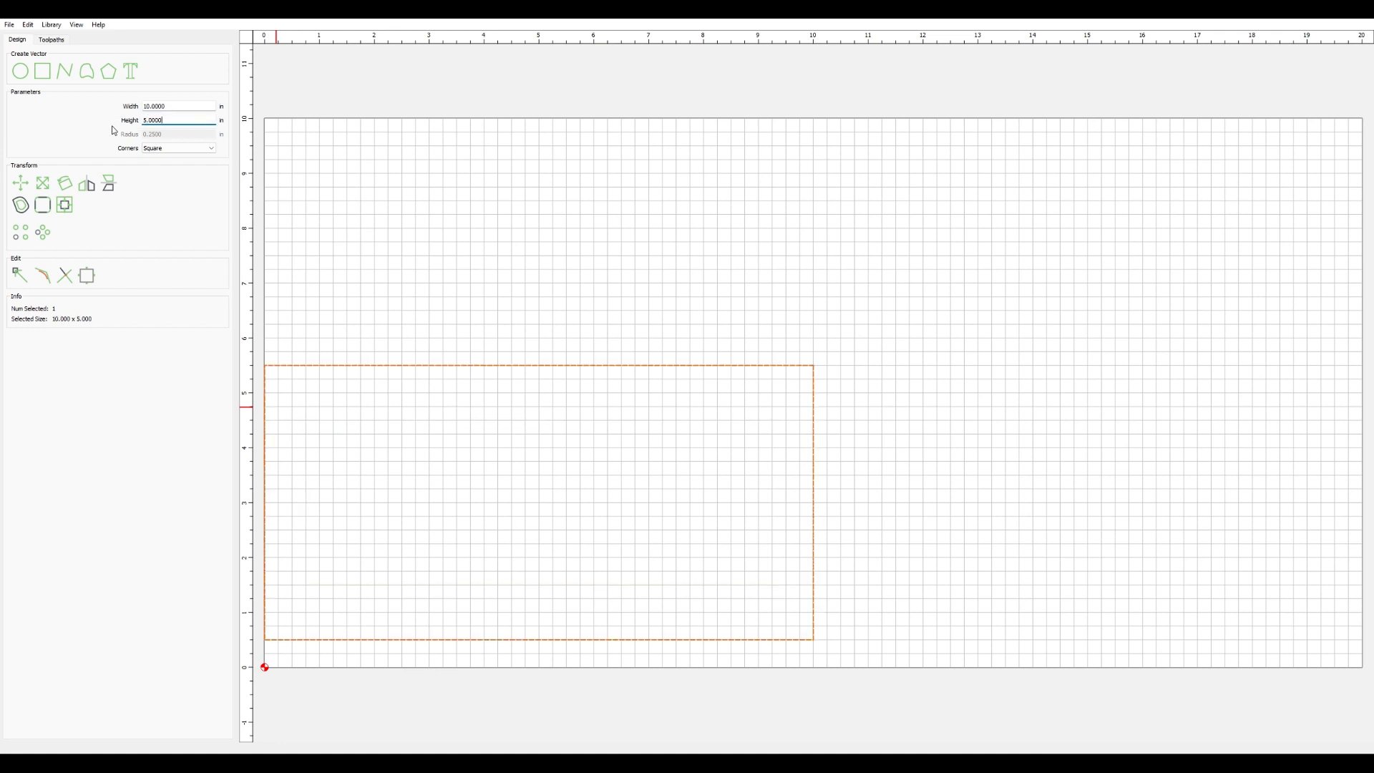
Step: Try the Dogbone and Square corner styles on the rectangle to compare them
left_click(188, 148)
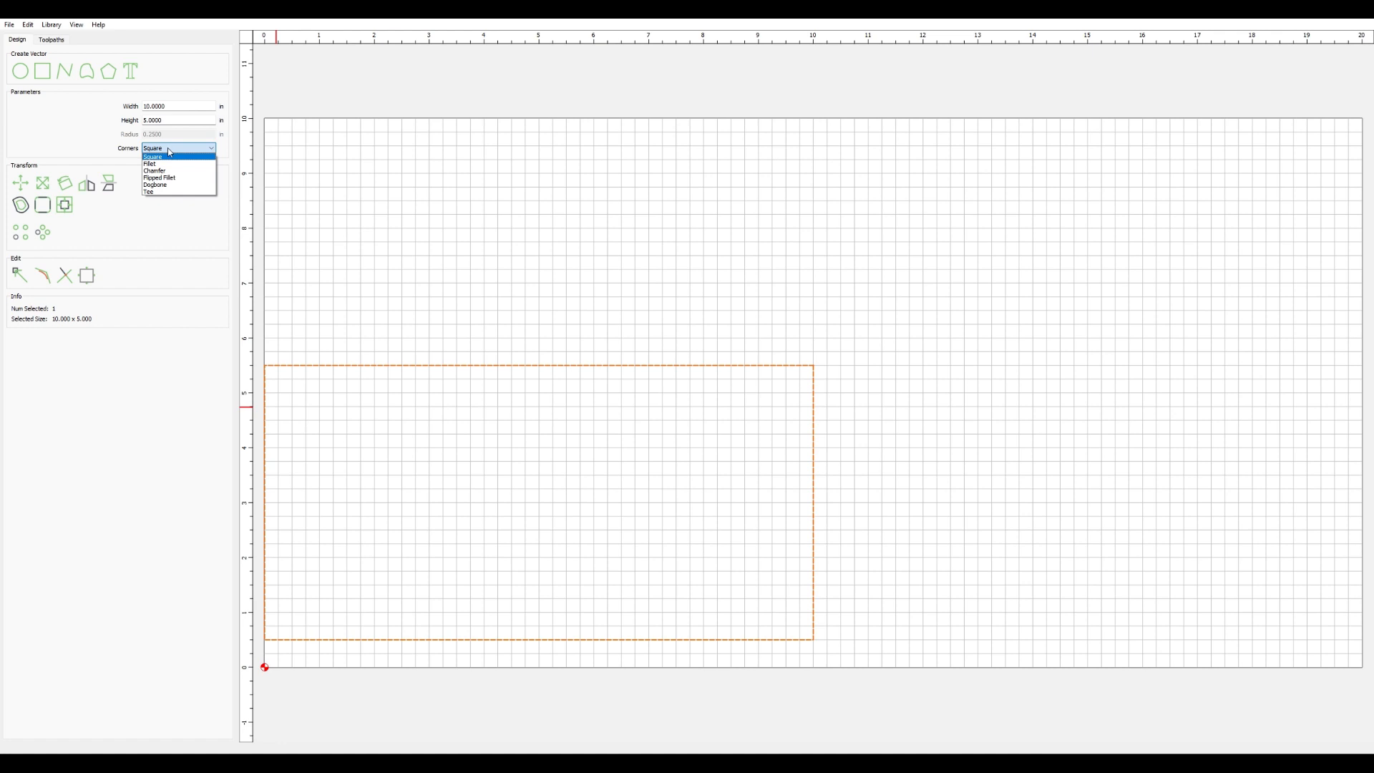
left_click(178, 187)
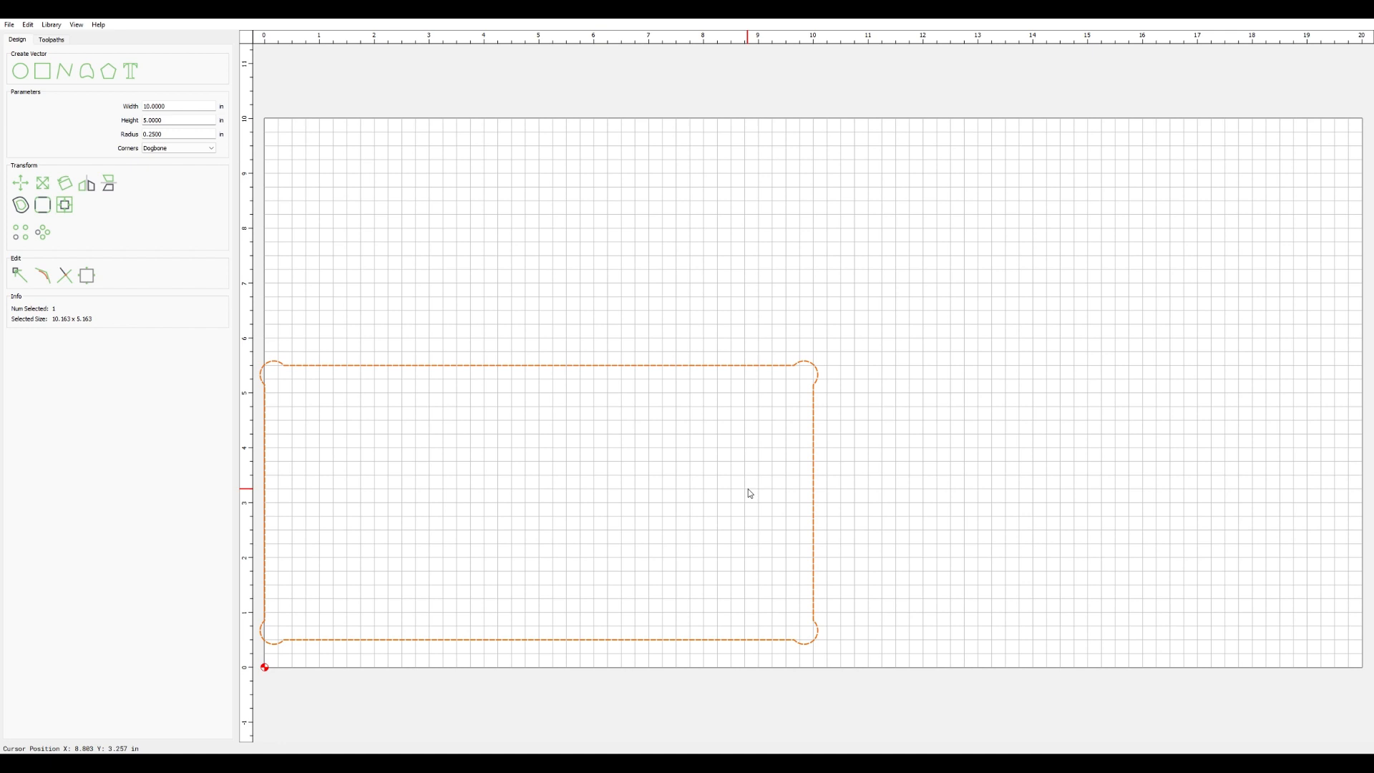
left_click(166, 148)
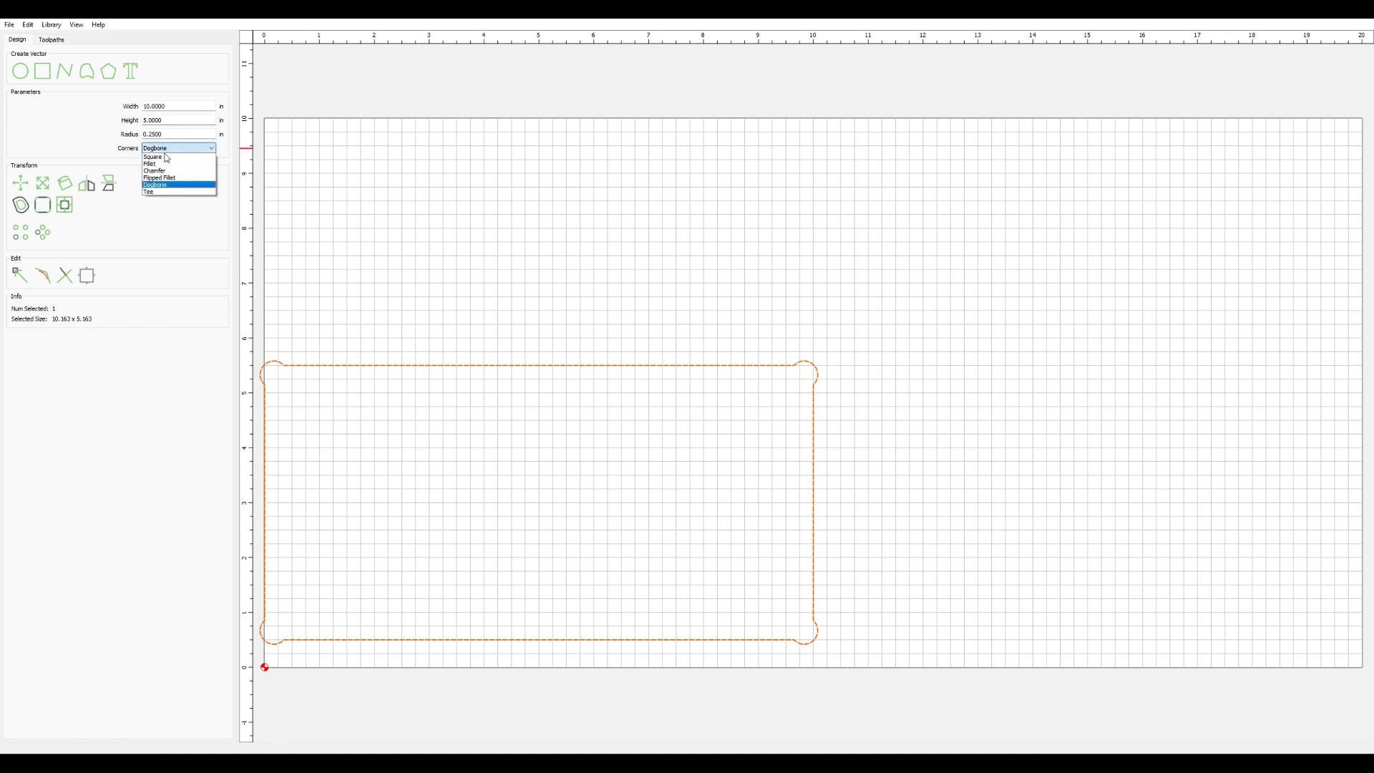
left_click(164, 156)
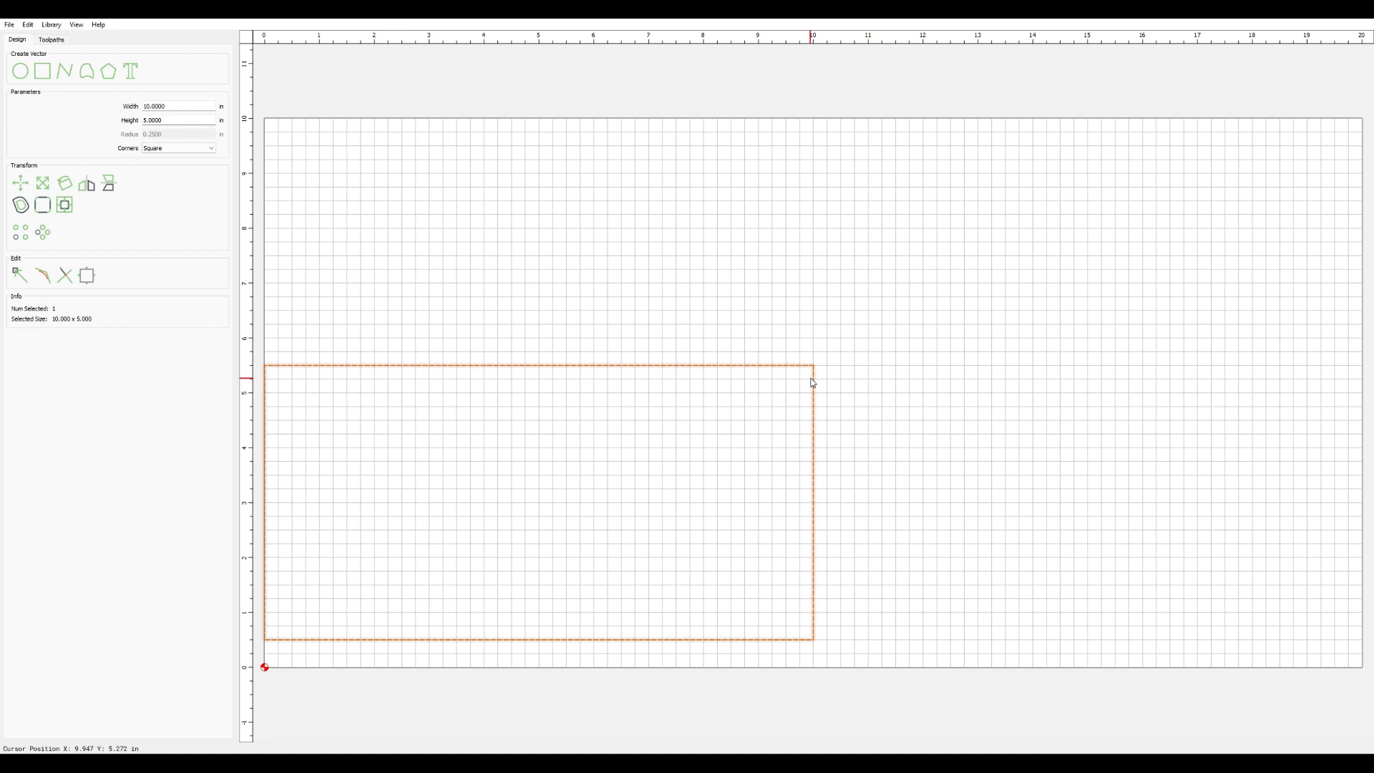
left_click(190, 148)
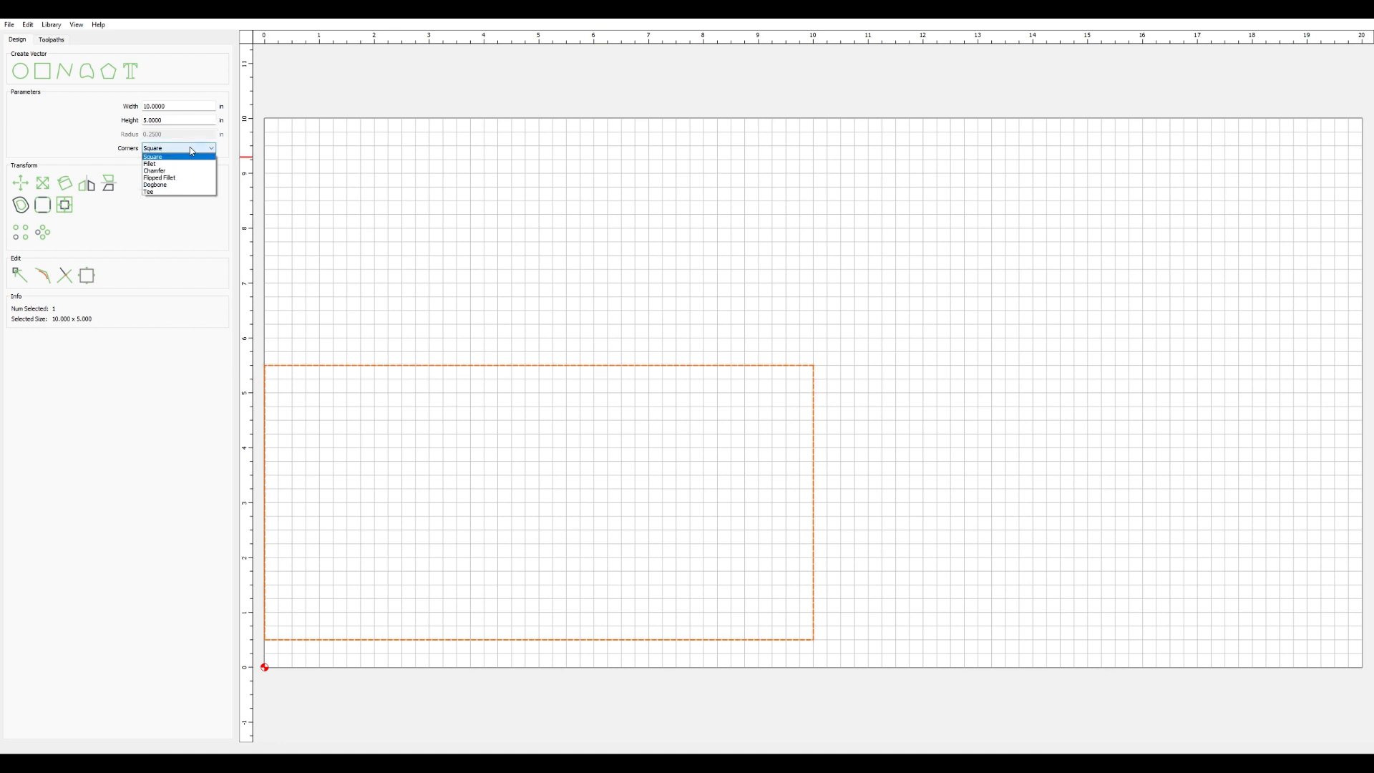
left_click(183, 184)
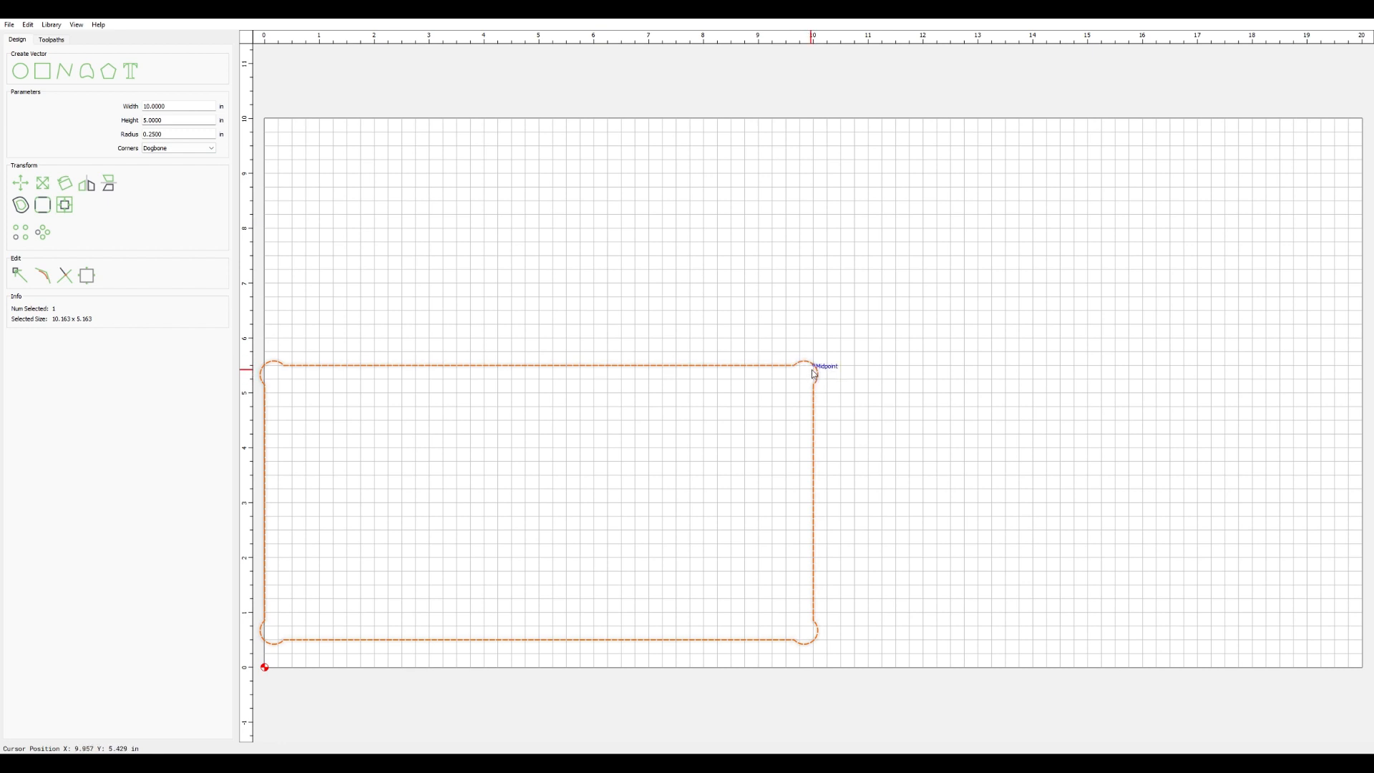
Step: Give the rectangle Fillet corners and shift it about 0.25 in to the right and 0.2 in down, inside the stock
left_click(173, 148)
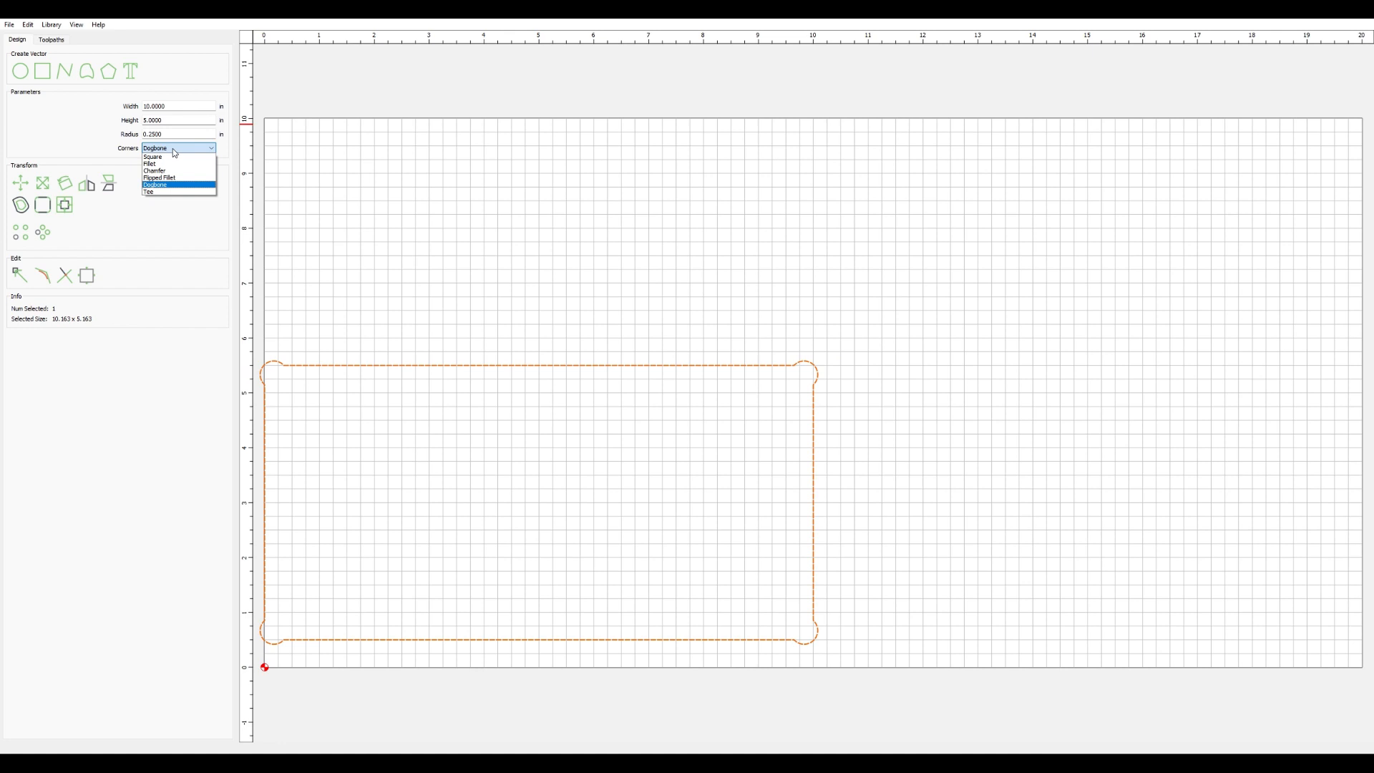
left_click(167, 164)
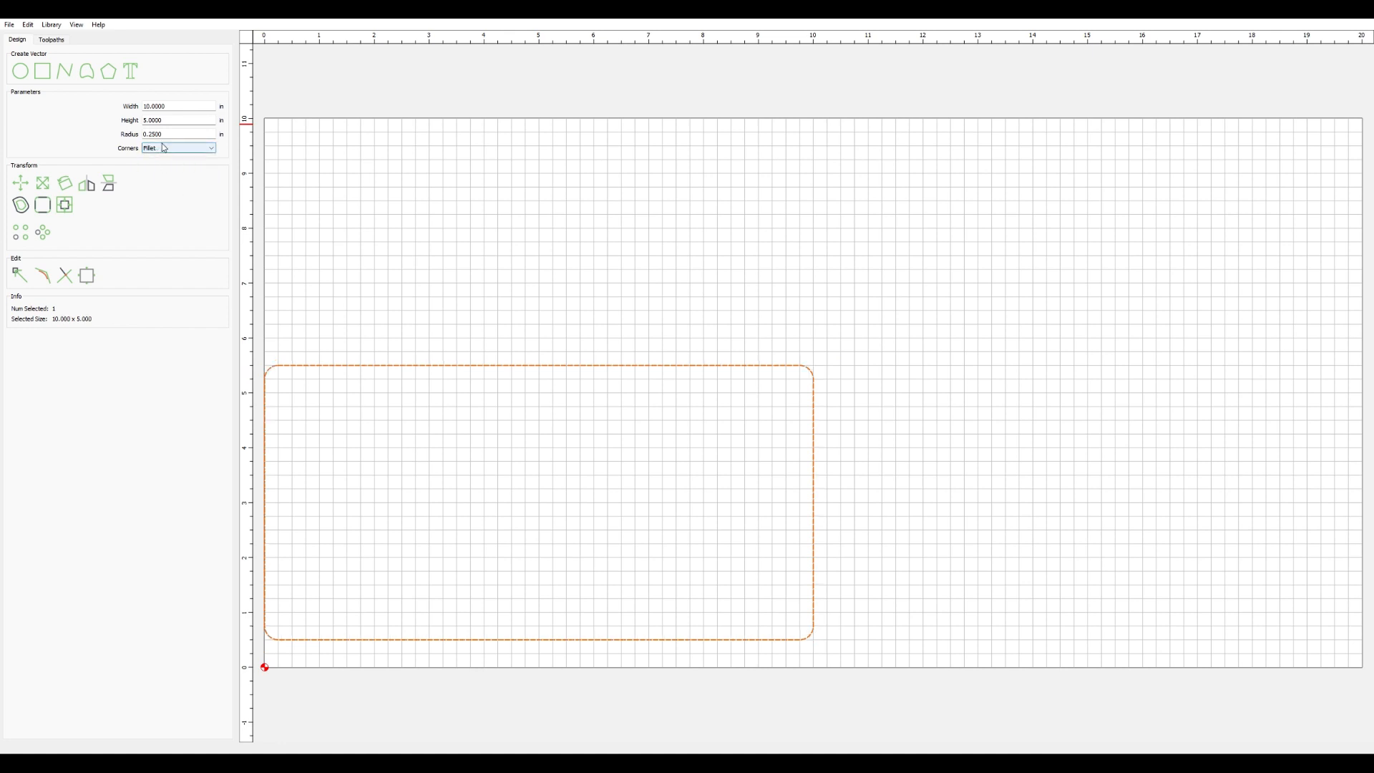
left_click(173, 134)
double_click(171, 134)
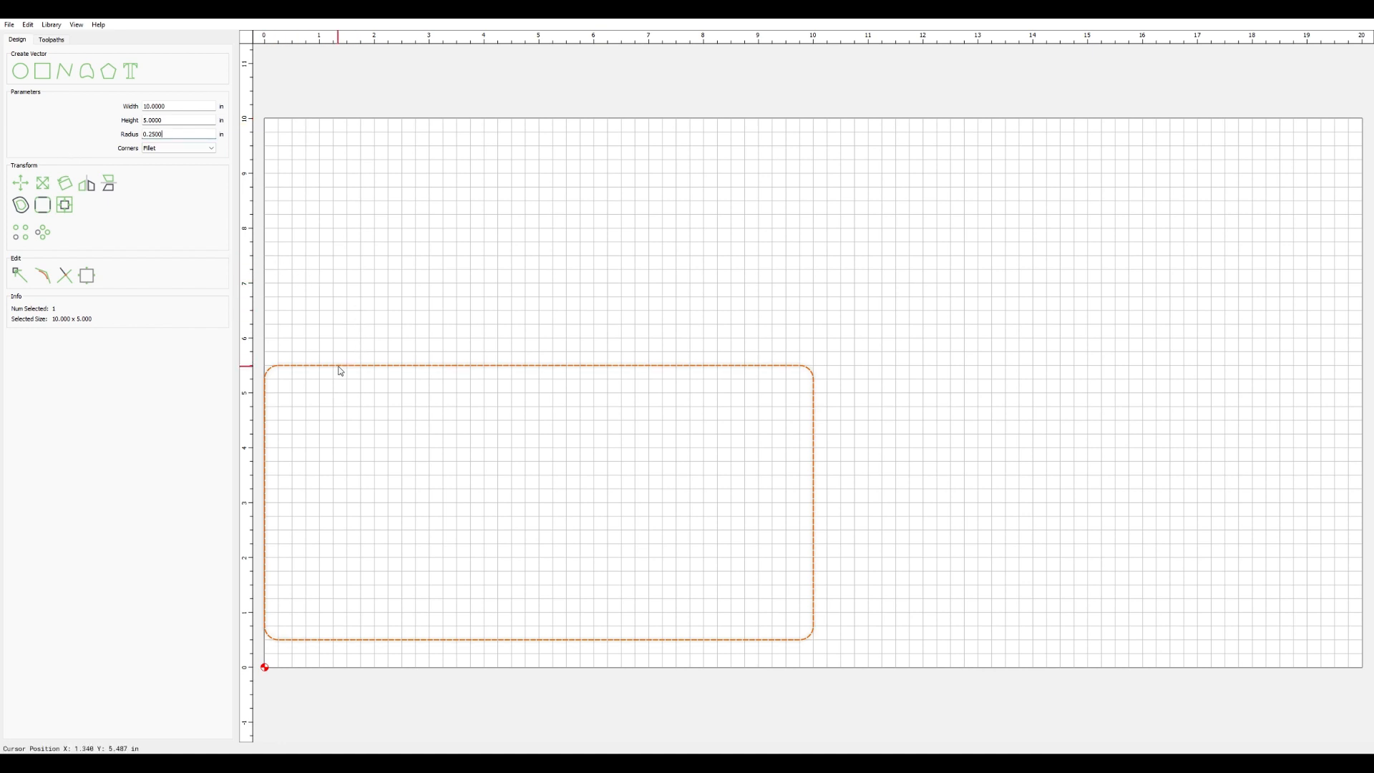
left_click_drag(341, 371, 353, 382)
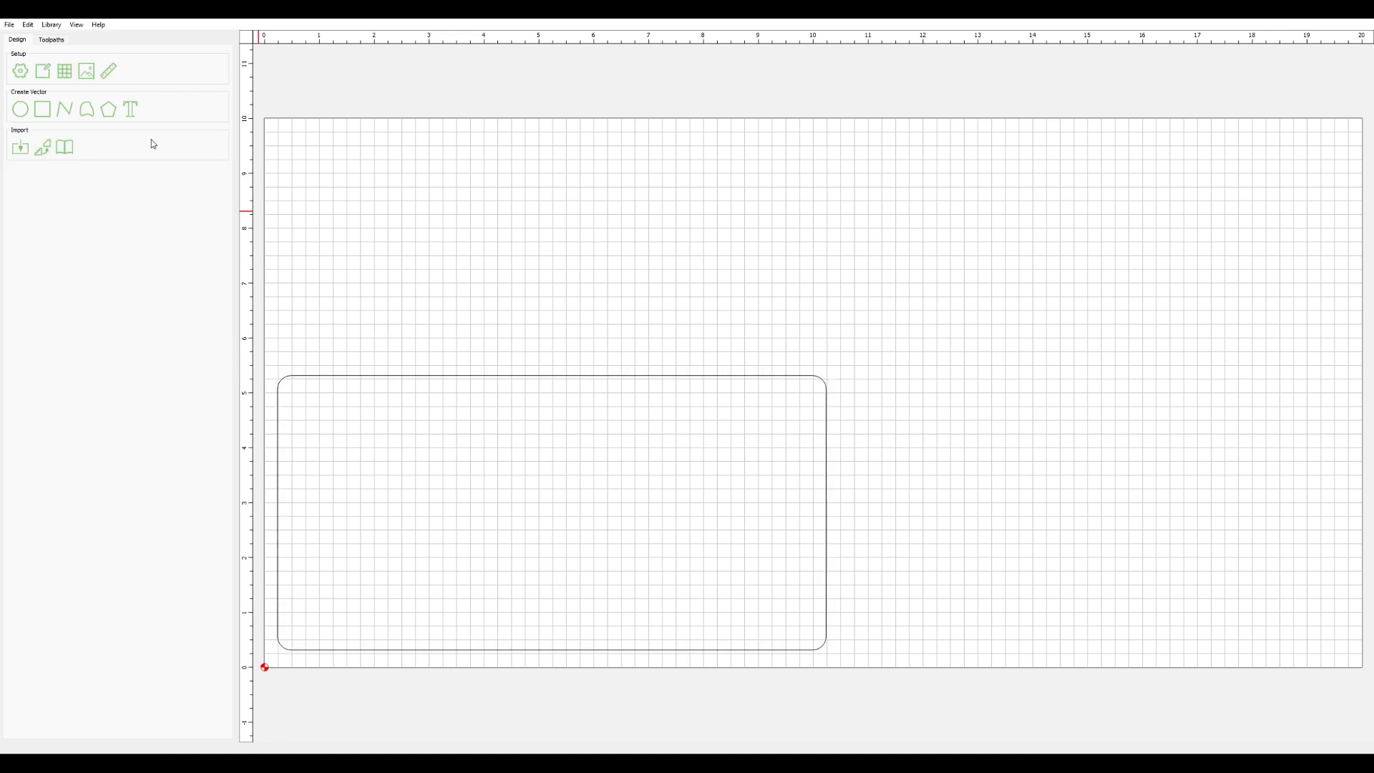
Step: Create the text "GT" and move it inside the rounded rectangle
left_click(130, 106)
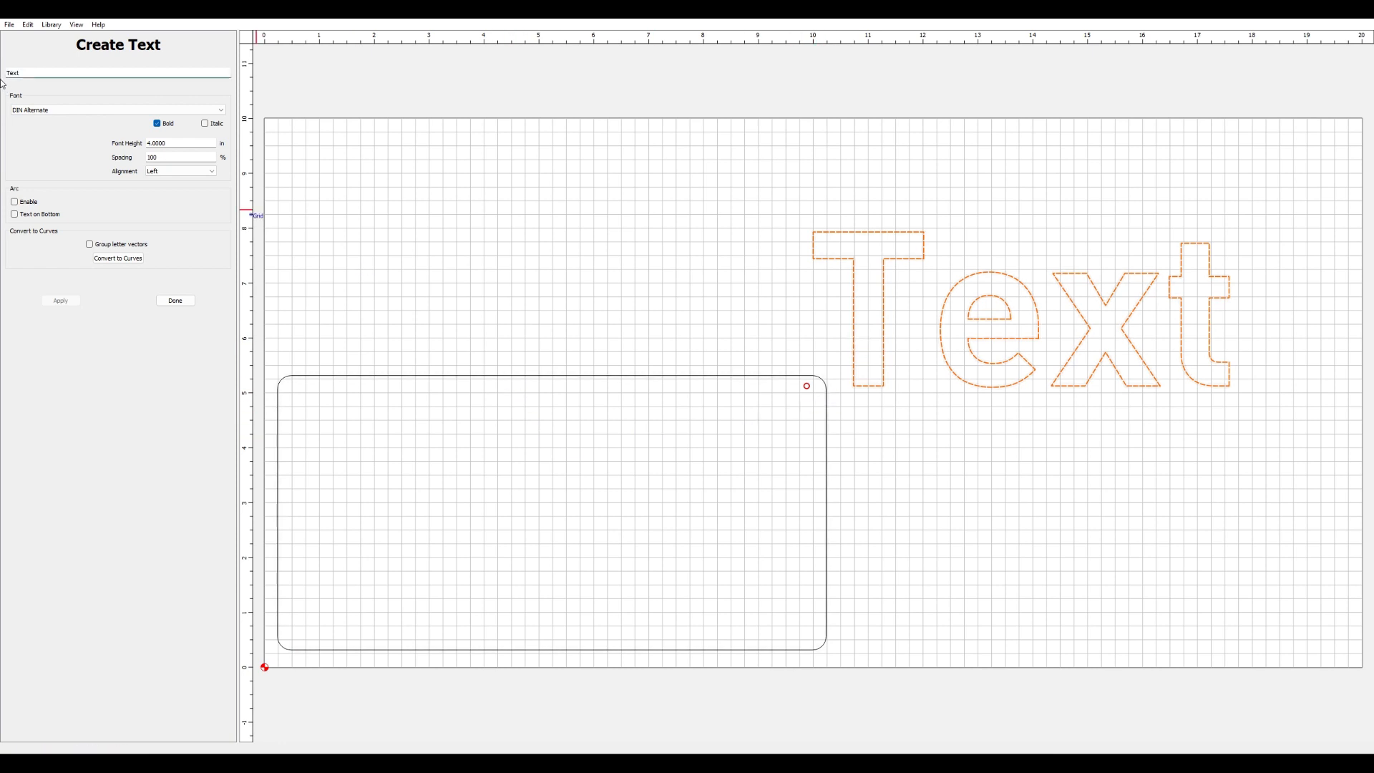
left_click_drag(26, 71, 2, 70)
type("GT")
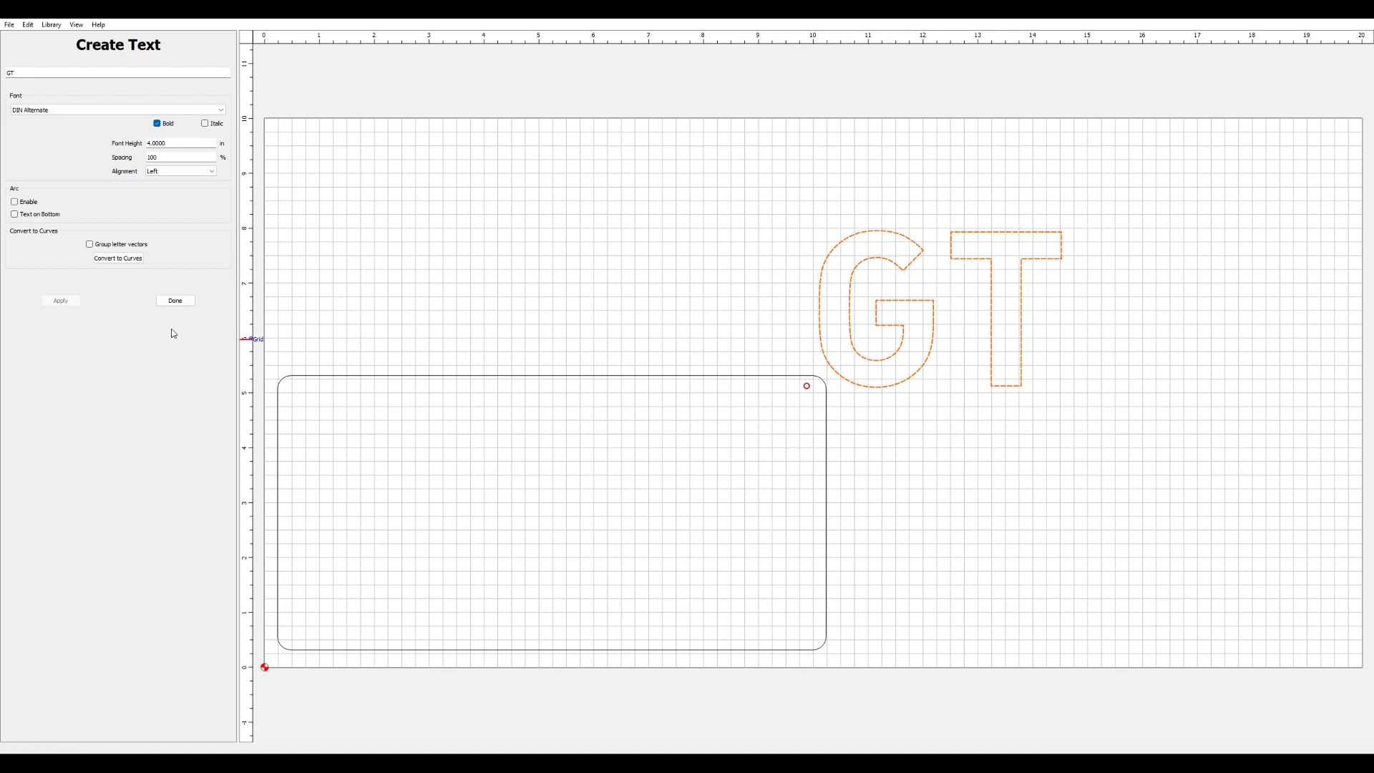
left_click(186, 300)
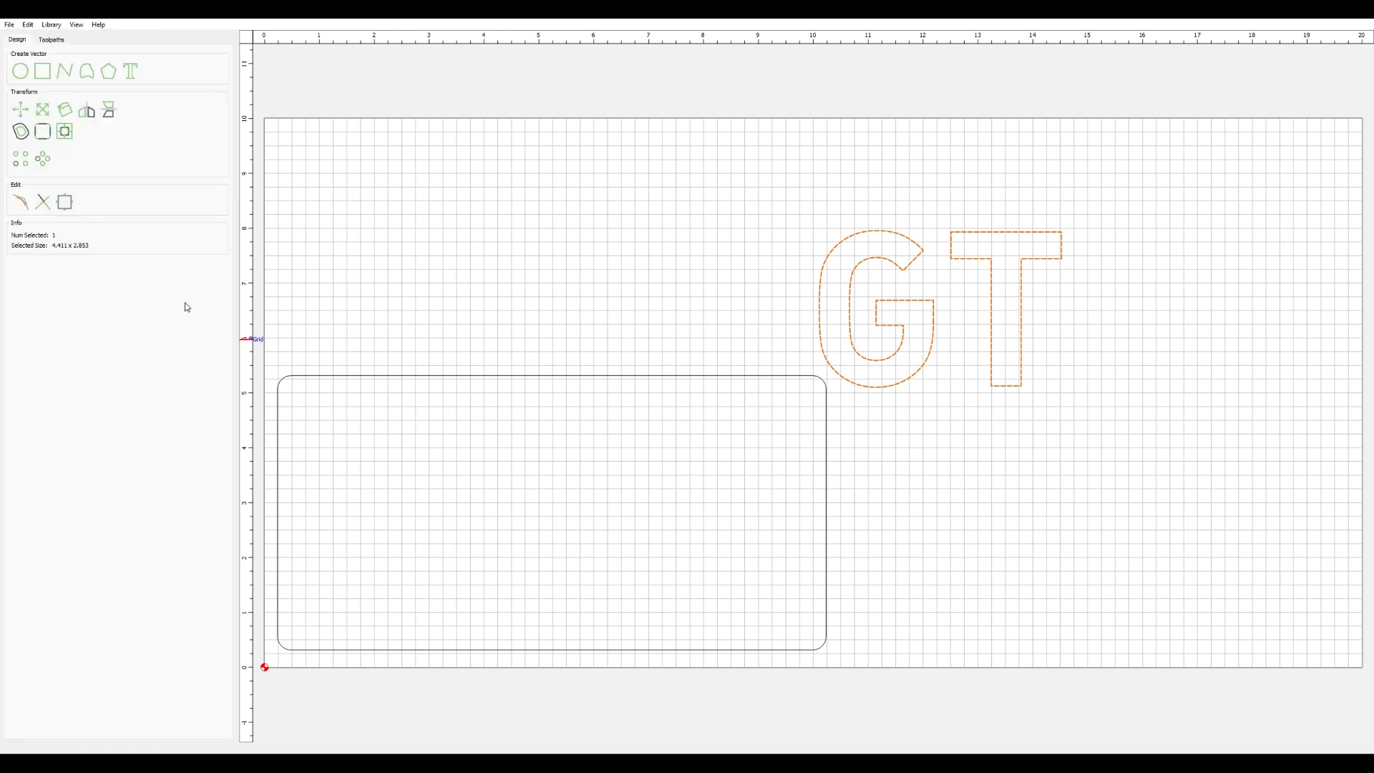
left_click_drag(875, 232, 468, 450)
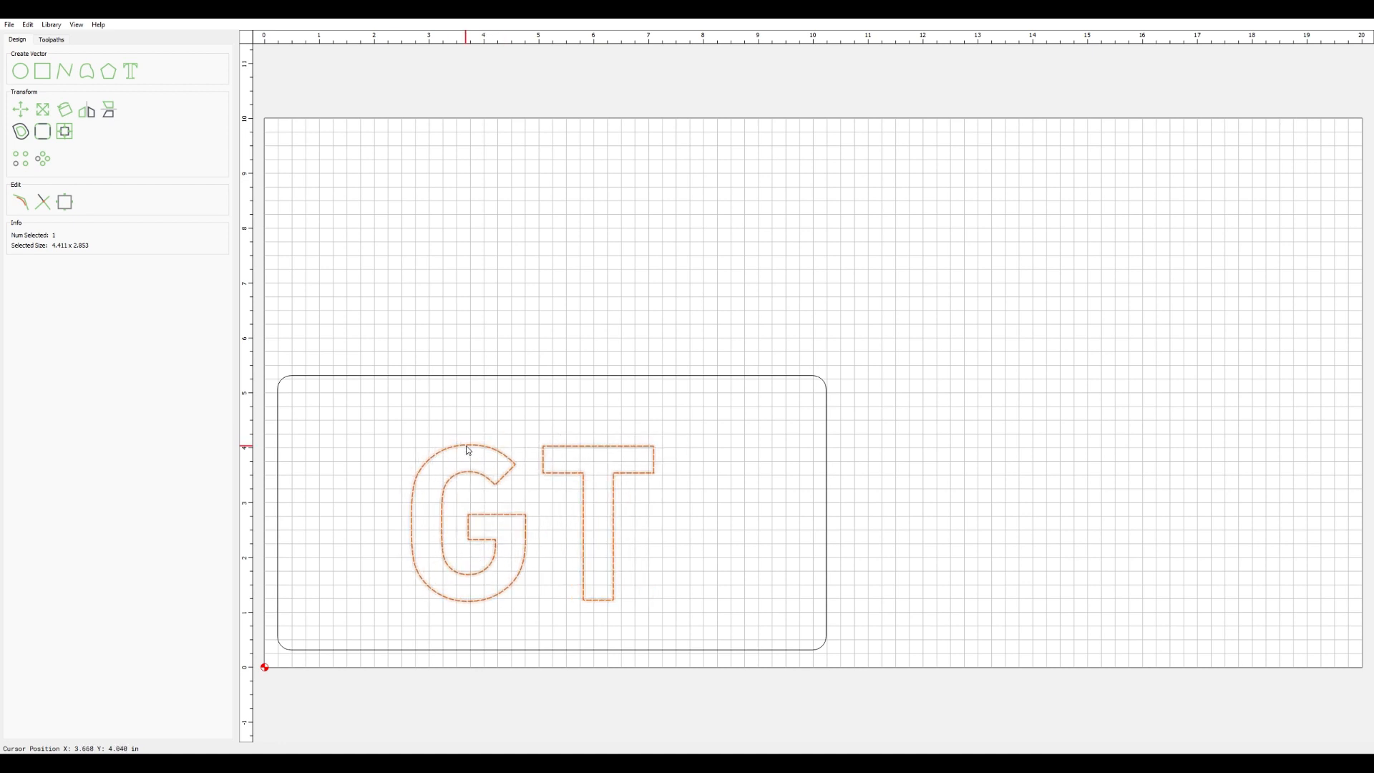
left_click(435, 337)
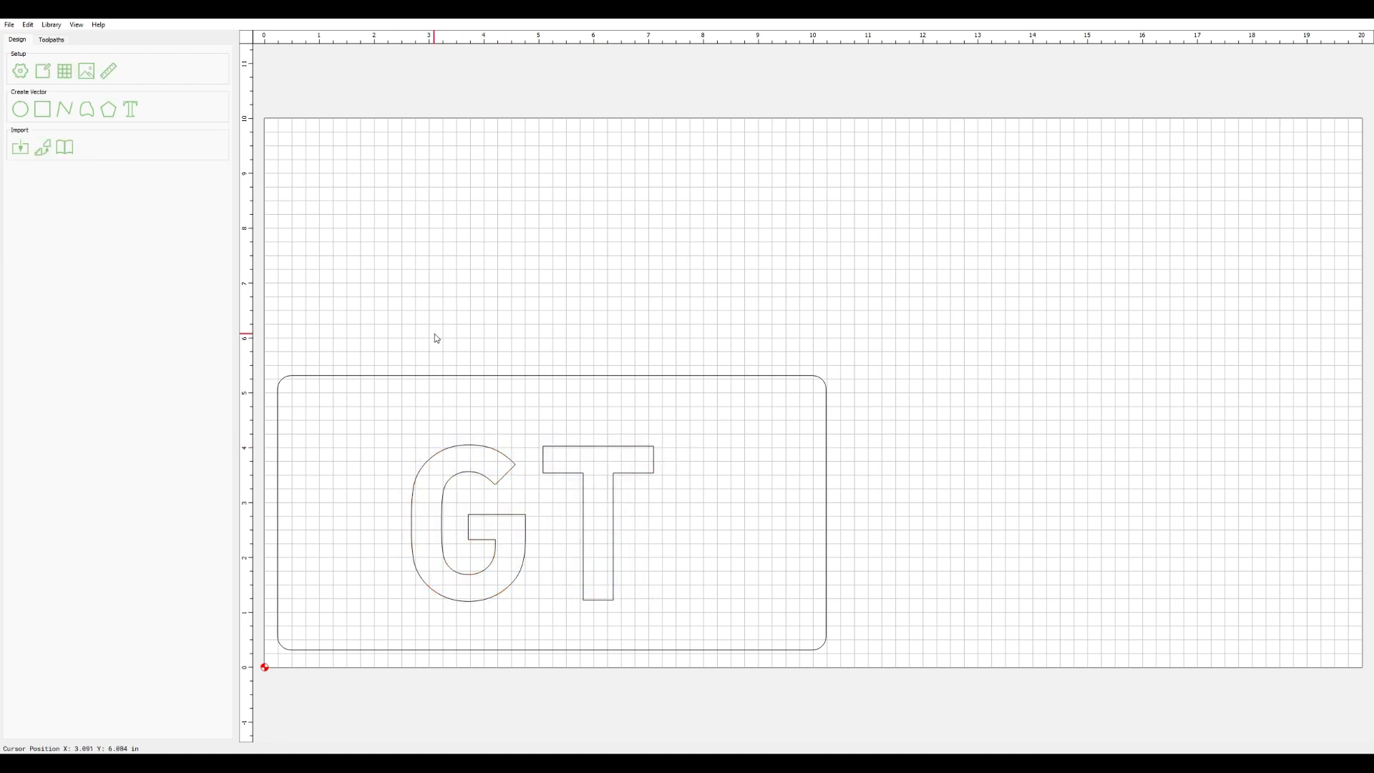
Step: Align the centre of the GT text with the rounded rectangle horizontally and vertically, using the rectangle as the reference
left_click(450, 375)
left_click(449, 449)
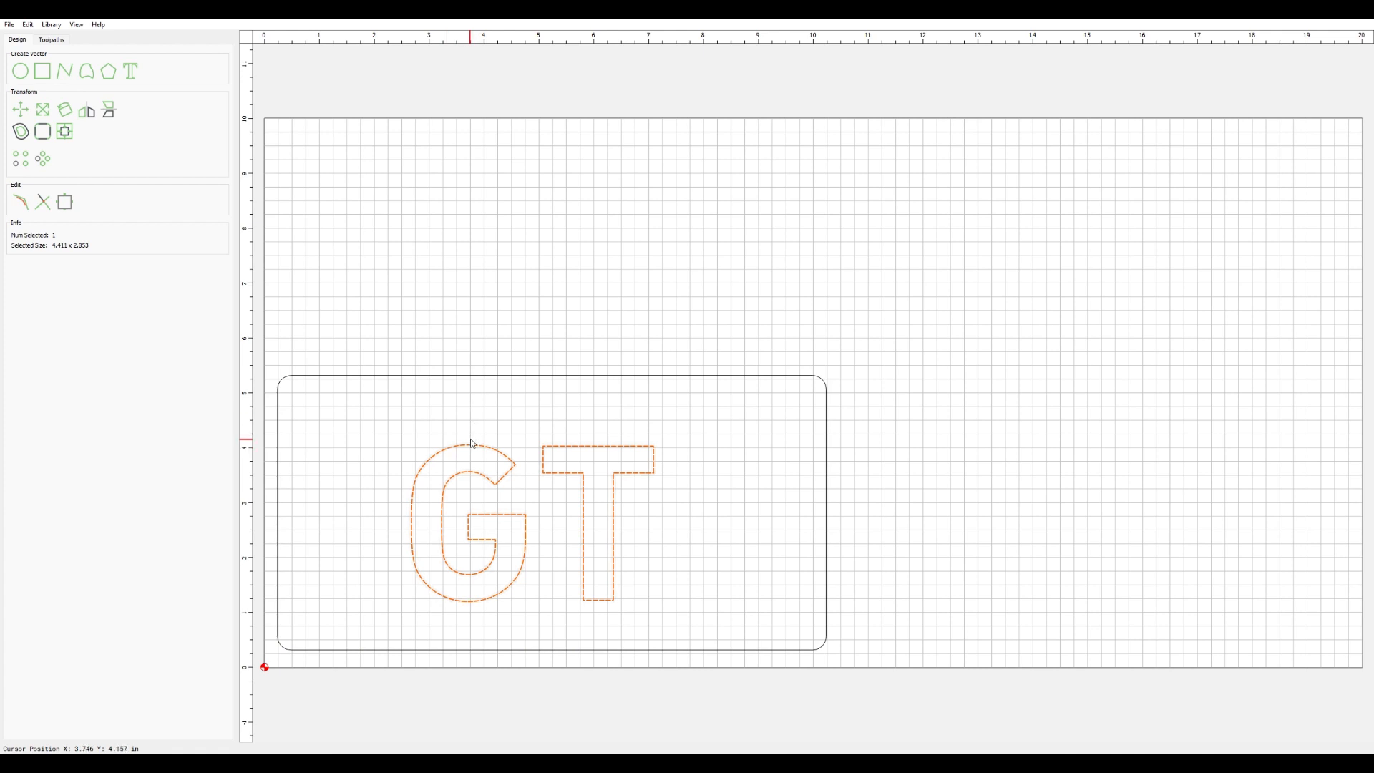
left_click(475, 375, "shift")
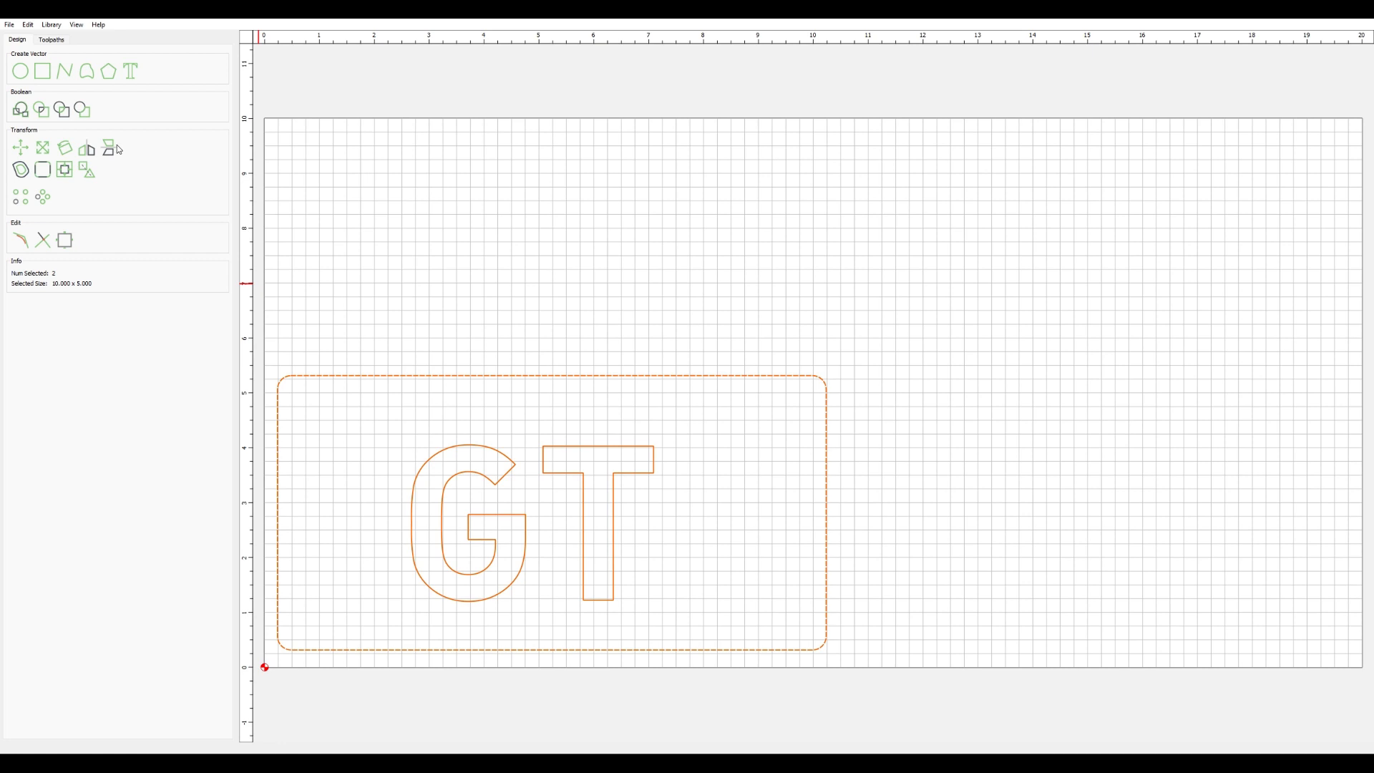
left_click(64, 169)
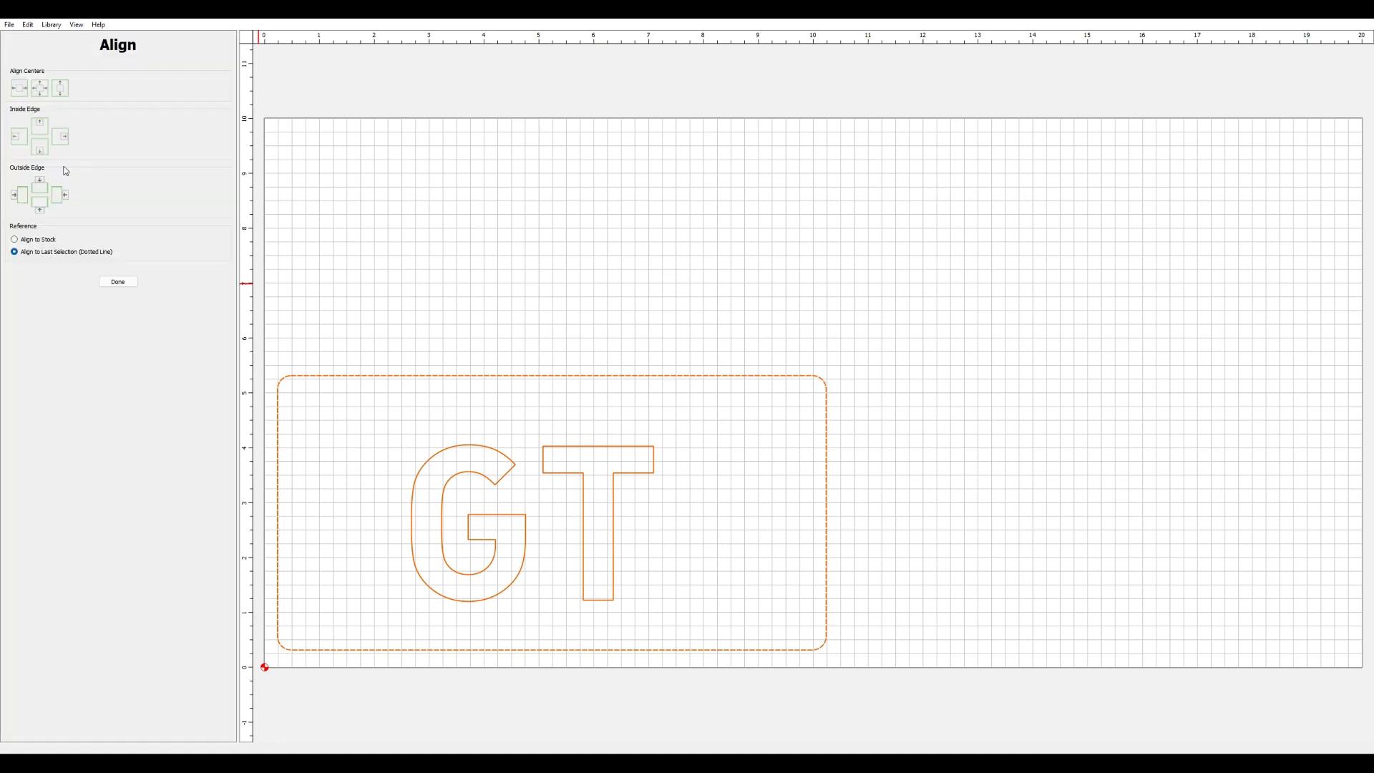
left_click(40, 88)
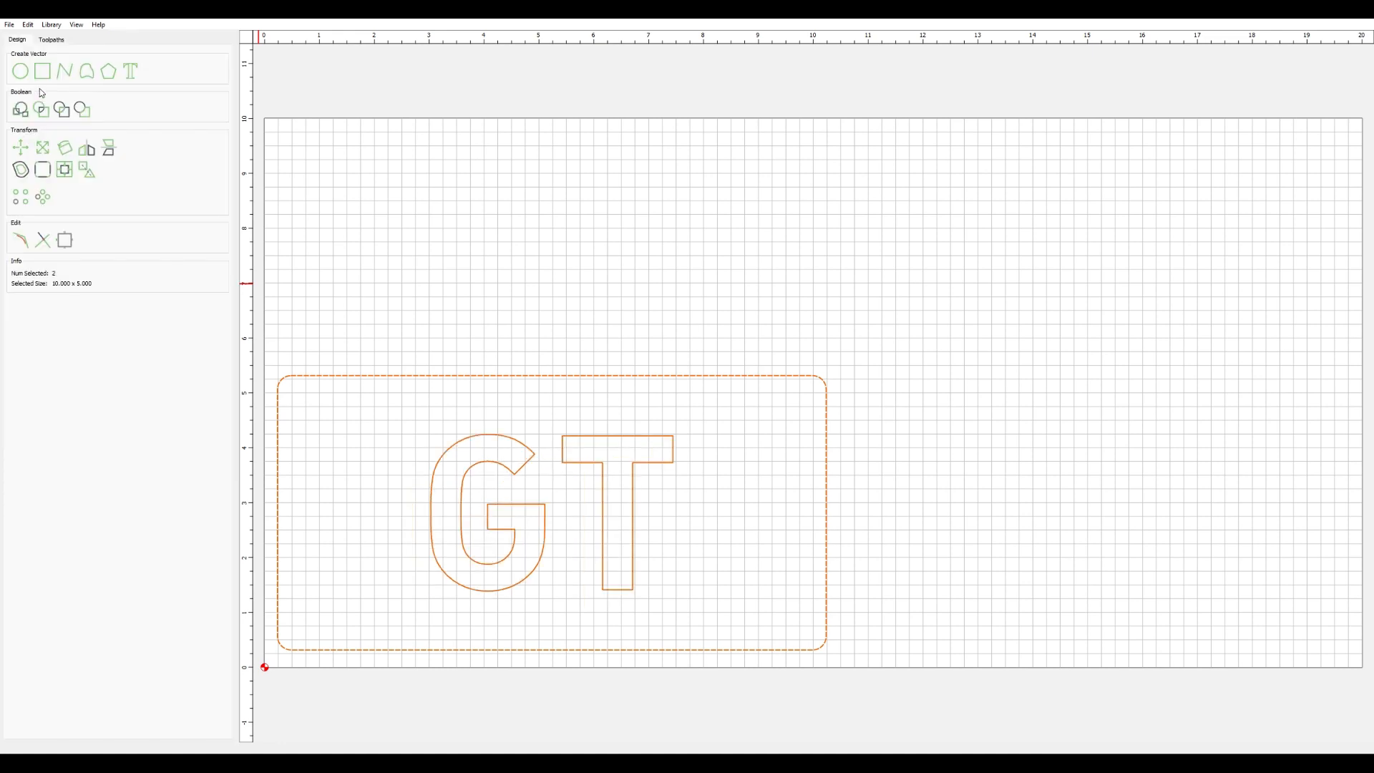
left_click(400, 274)
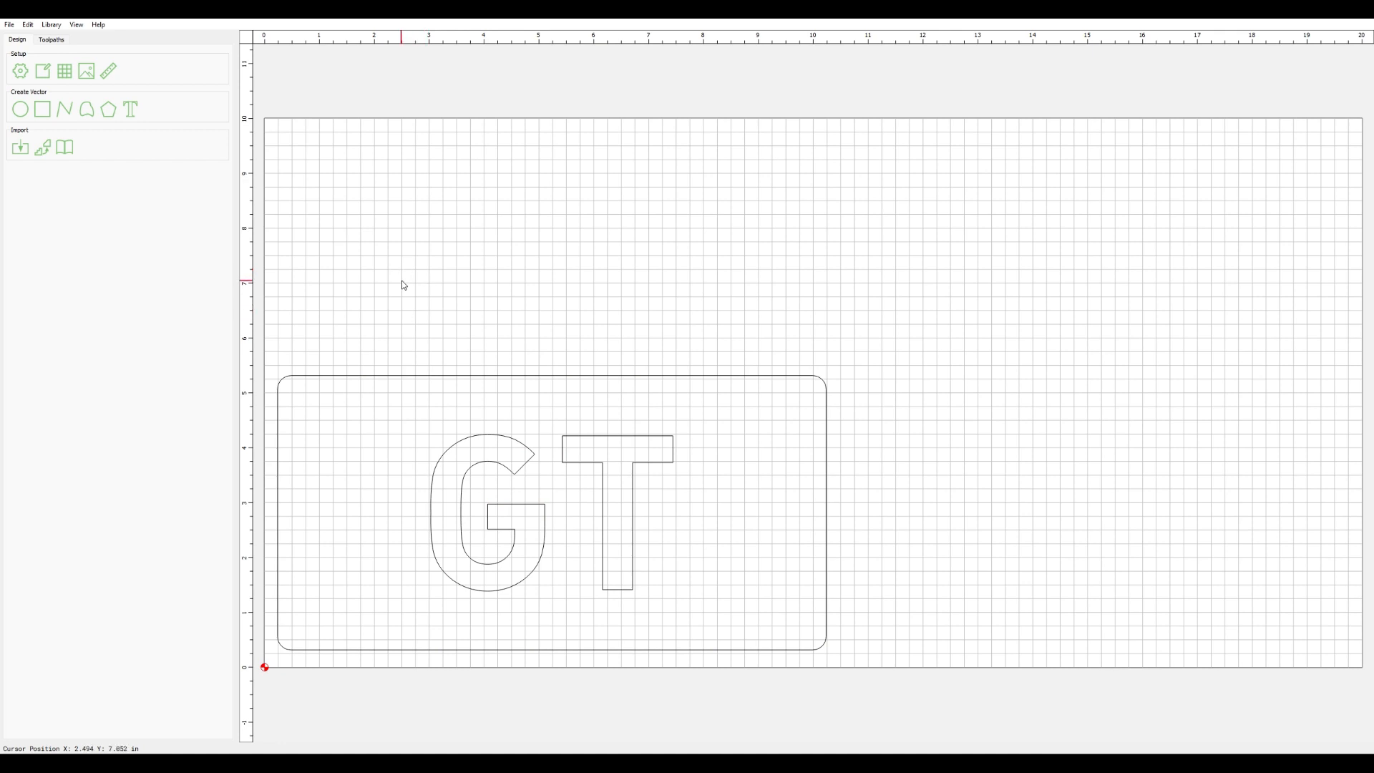
left_click(420, 384)
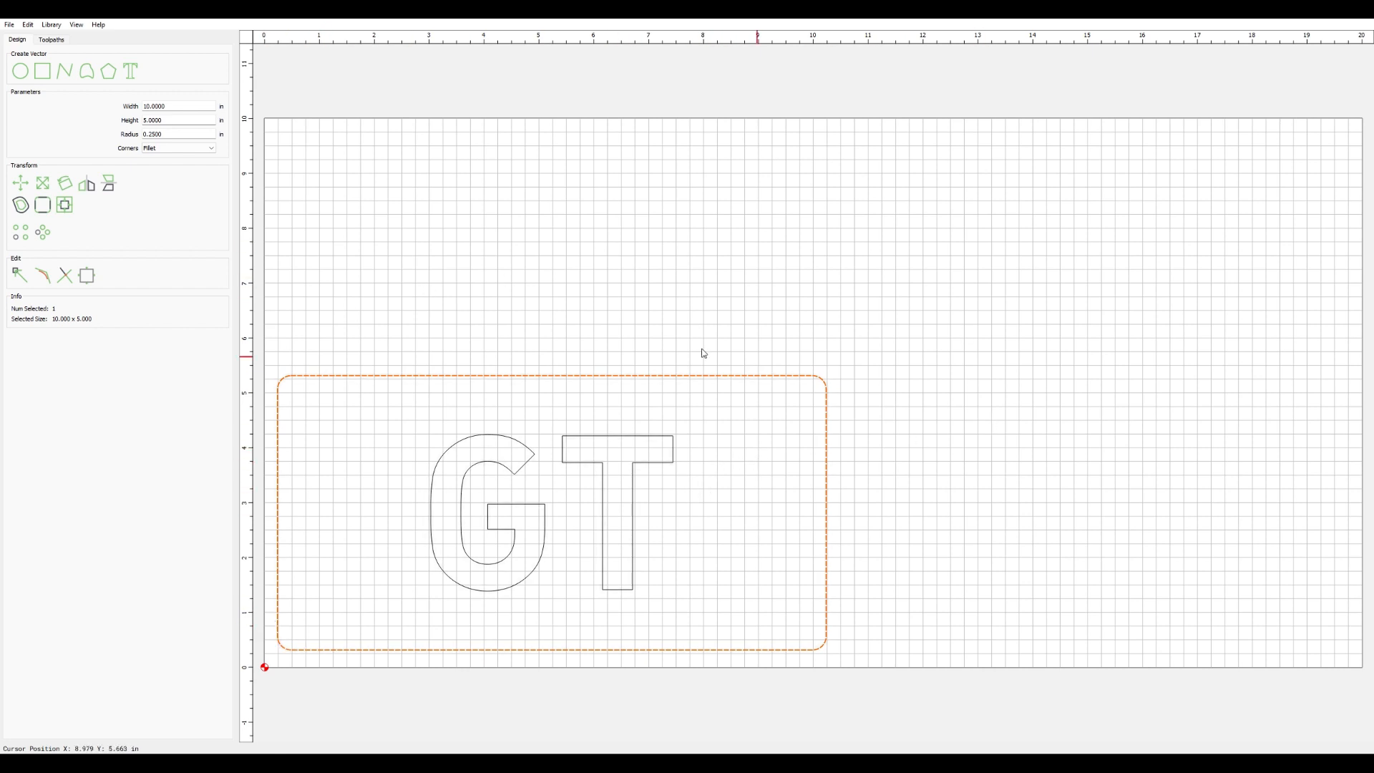
left_click(86, 276)
left_click(118, 126)
left_click(451, 272)
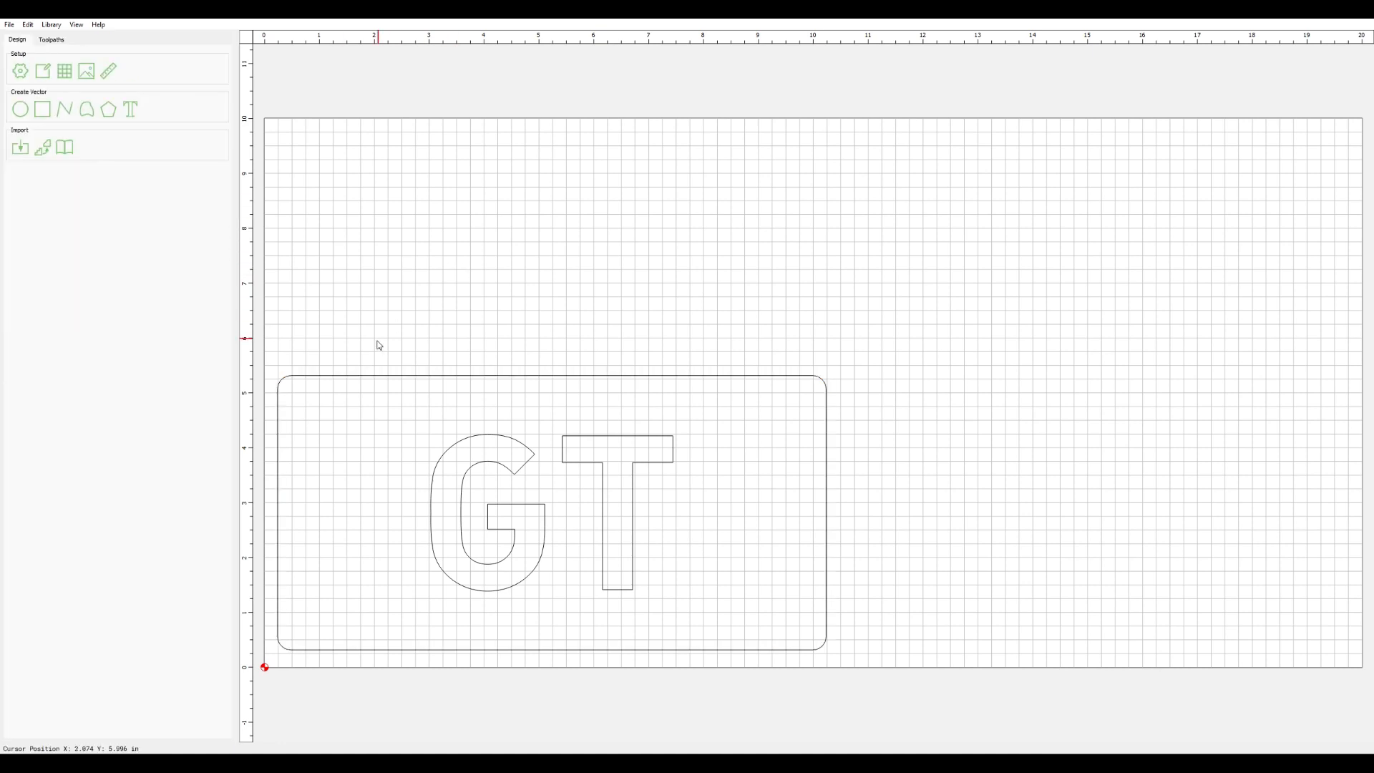
Step: Place two holding tabs on the rounded rectangle, one near the middle of each short side
left_click(344, 378)
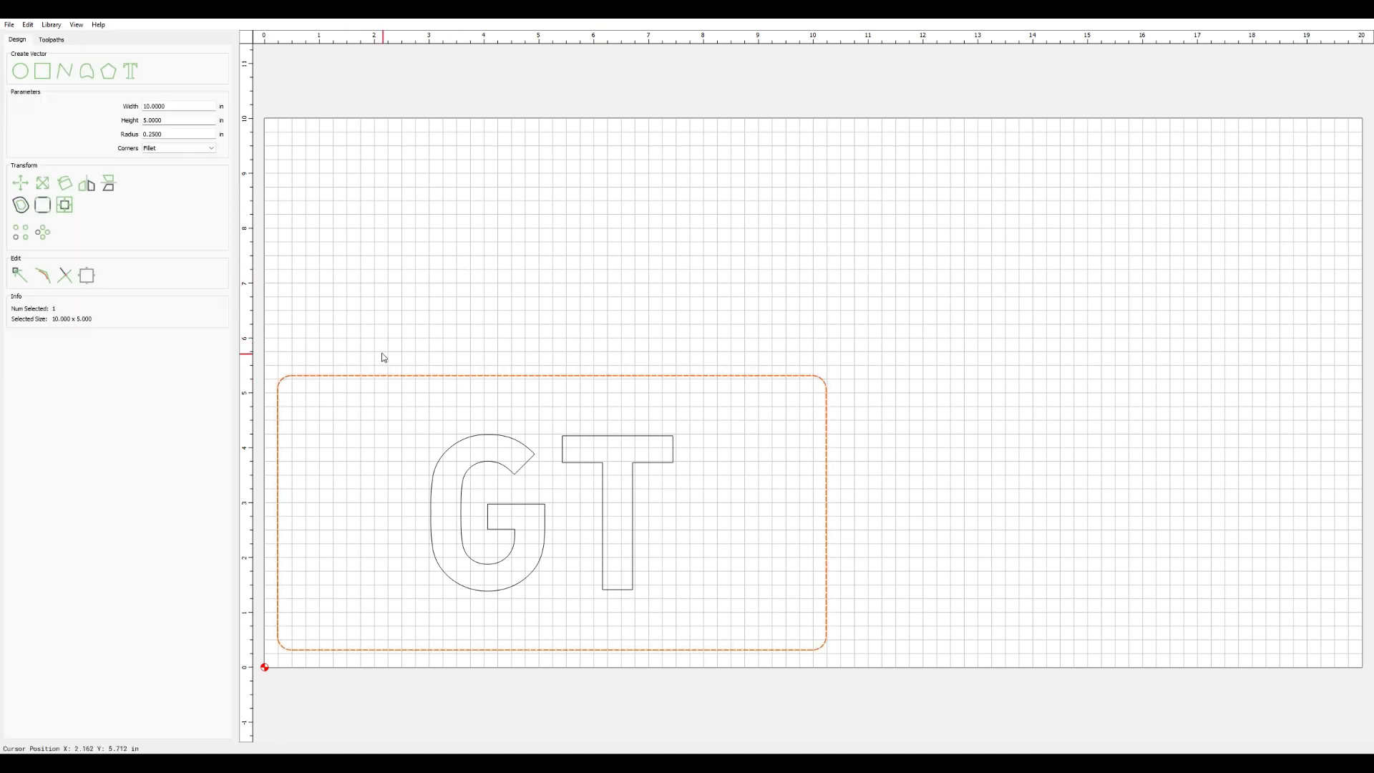
left_click(87, 277)
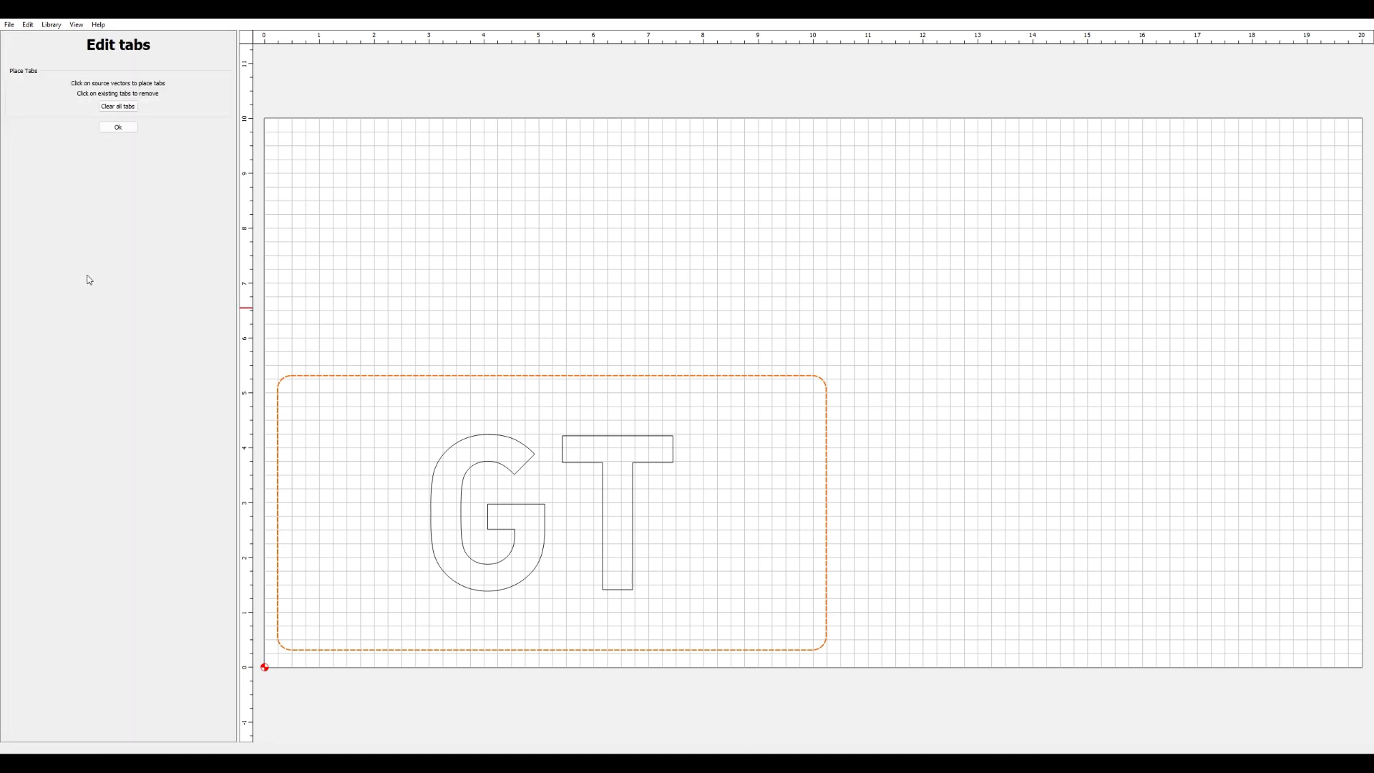
left_click(826, 520)
left_click(276, 501)
left_click(118, 126)
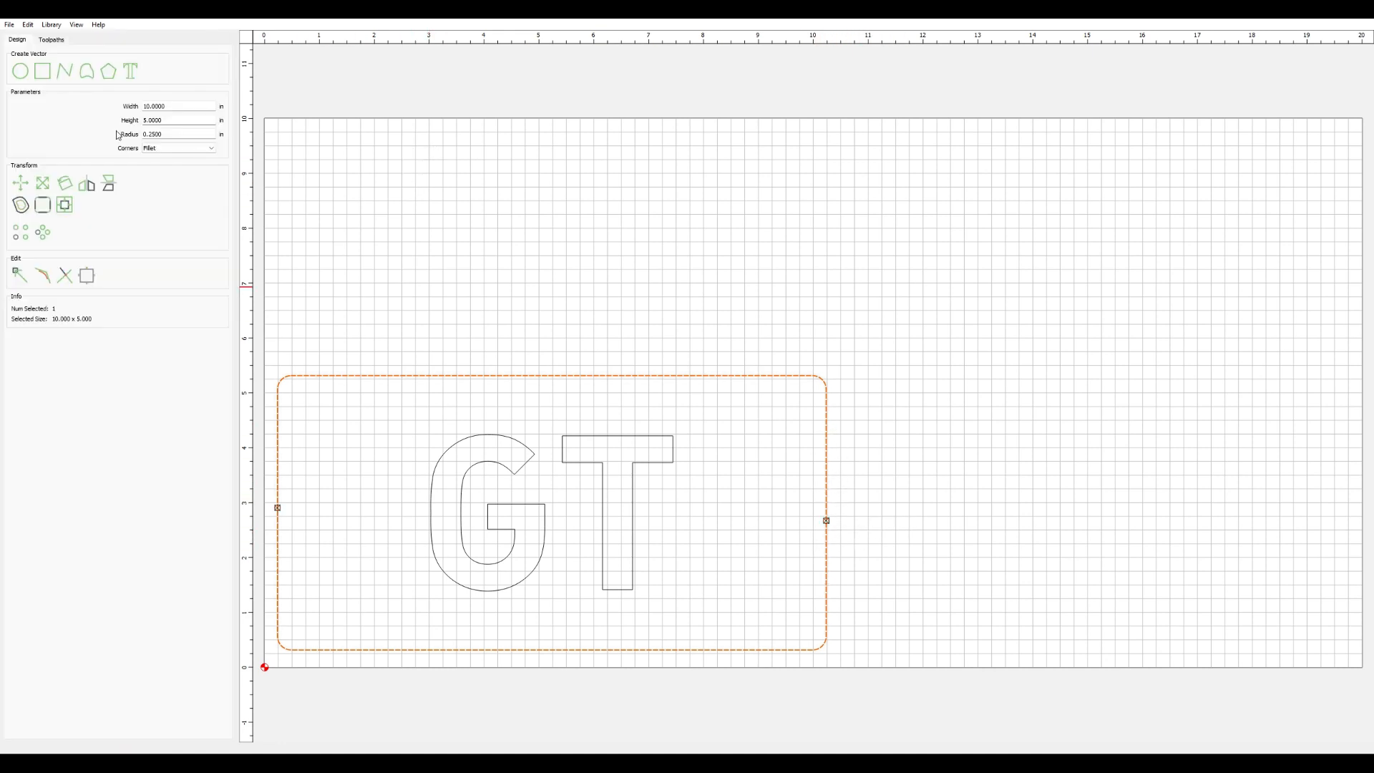
left_click(452, 192)
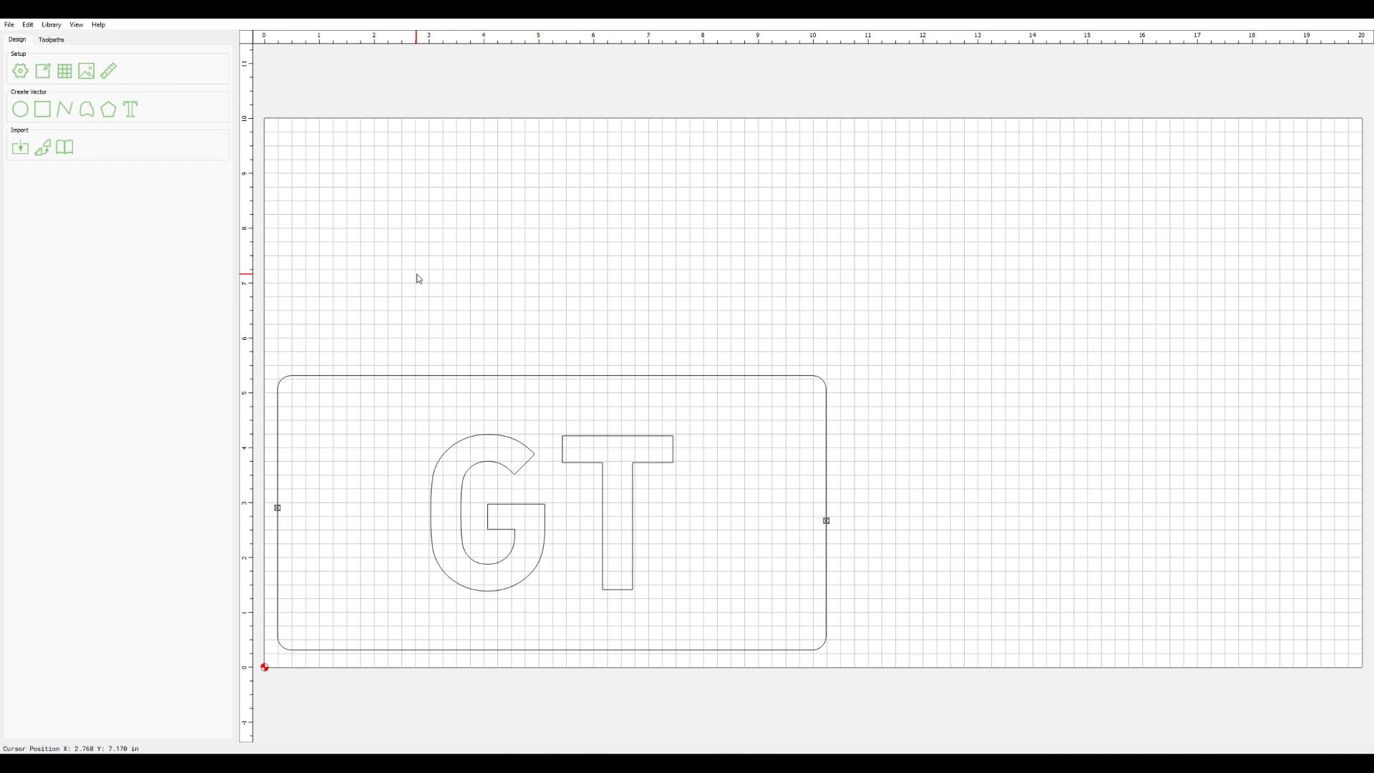
Step: Start a contour toolpath on the rounded rectangle with the #201 End Mill (1/4") from the Carbide 3D Shapeoko-Softwood library
left_click(51, 40)
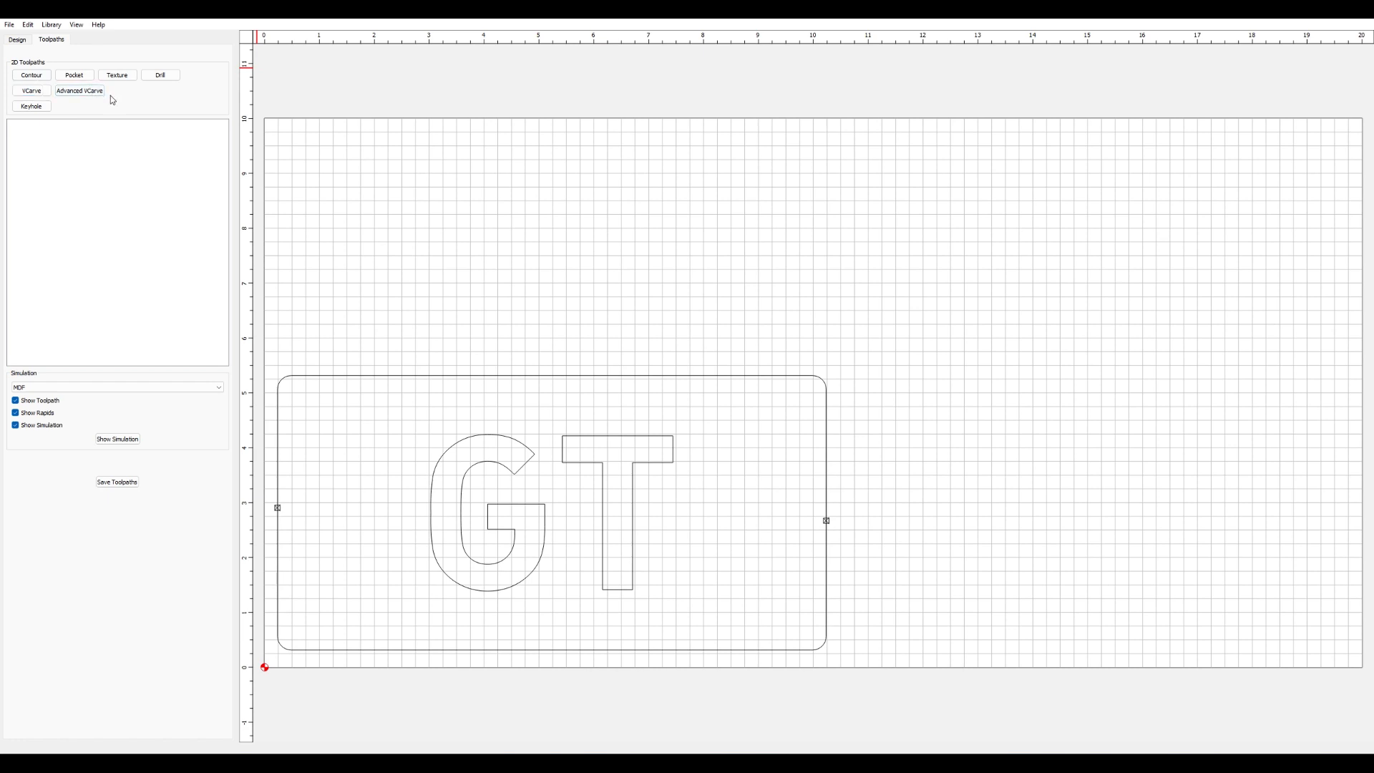
left_click(312, 376)
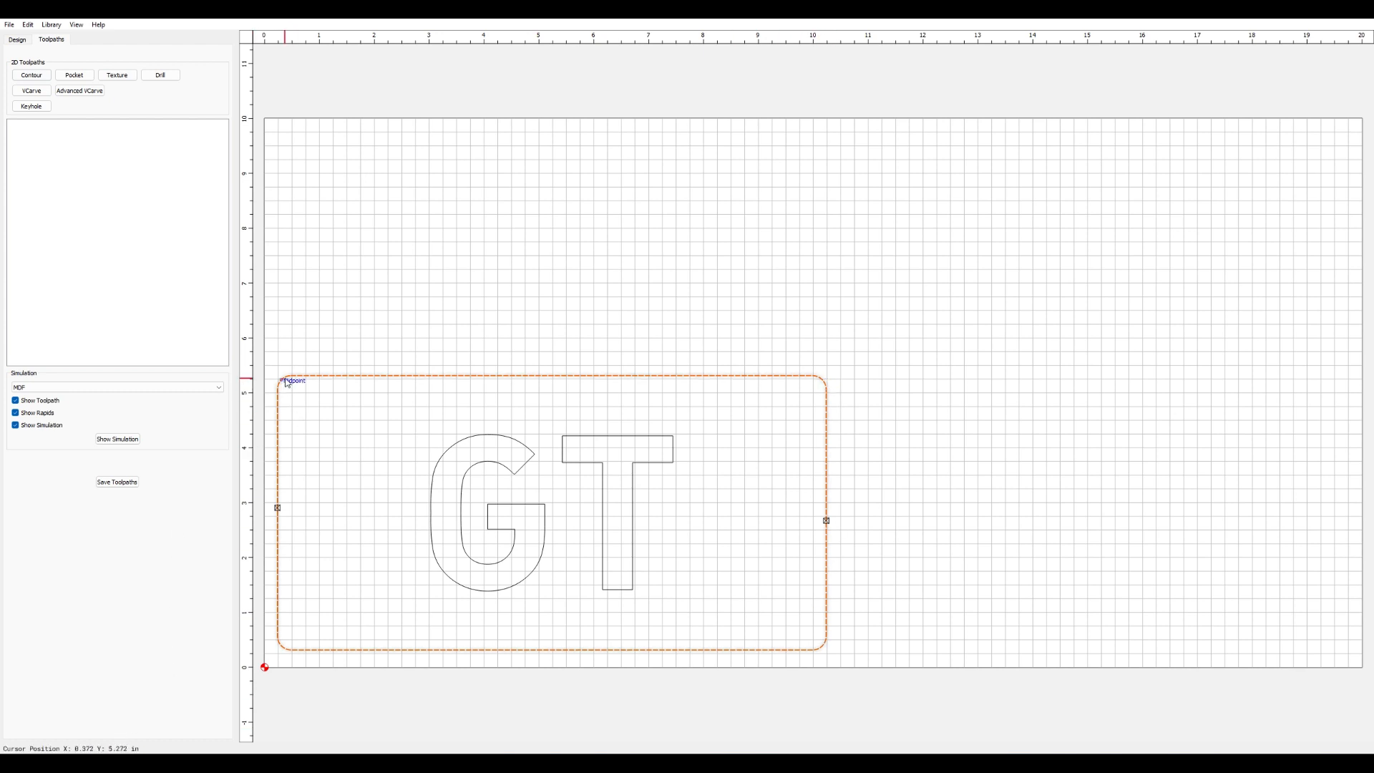
left_click(32, 75)
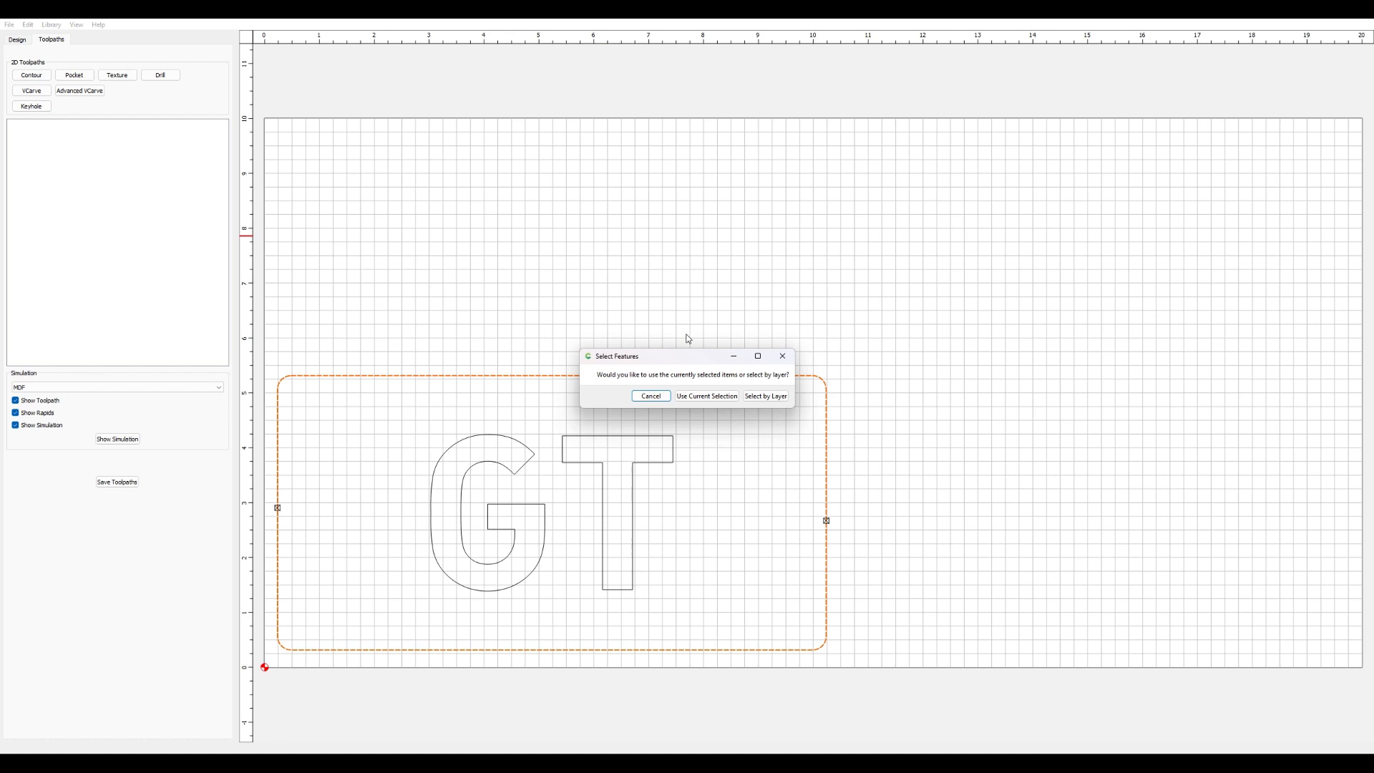
left_click(706, 395)
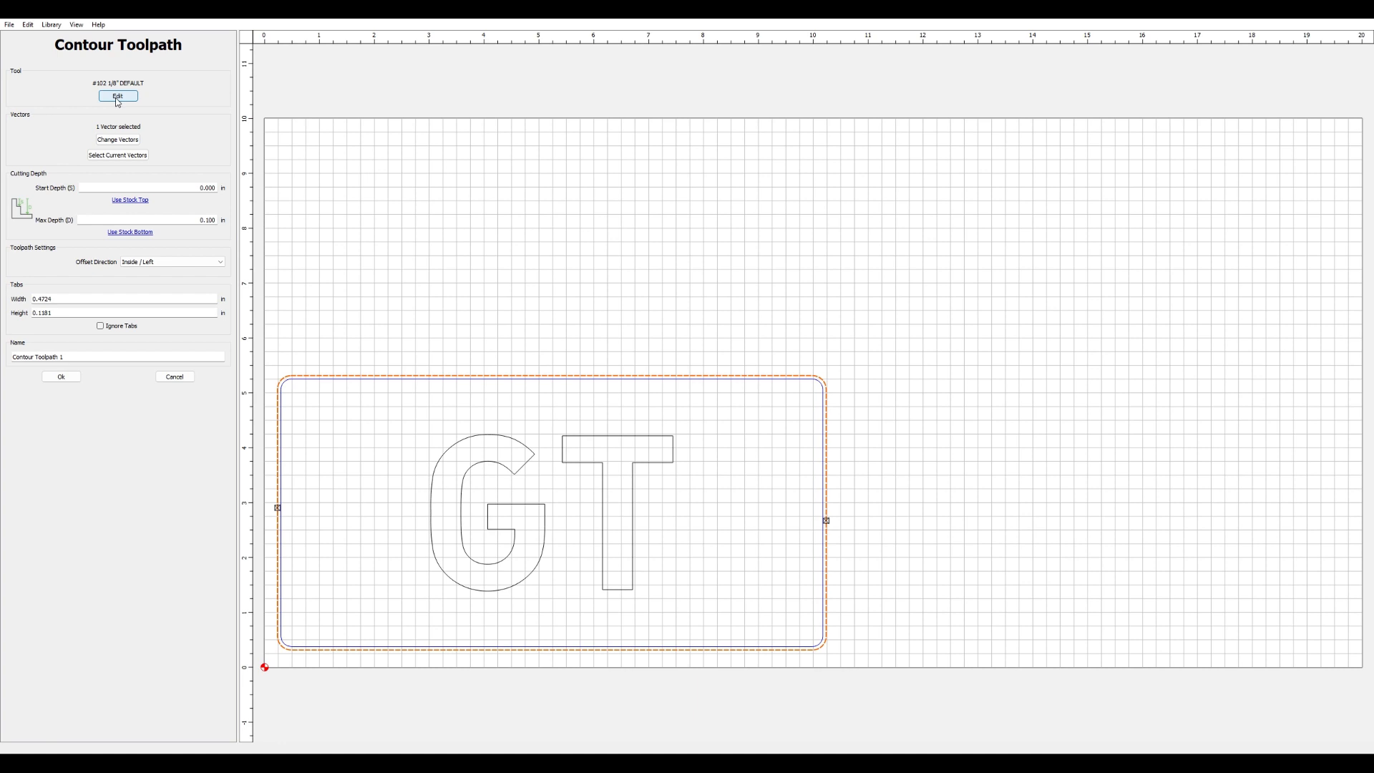
left_click(119, 98)
left_click(738, 331)
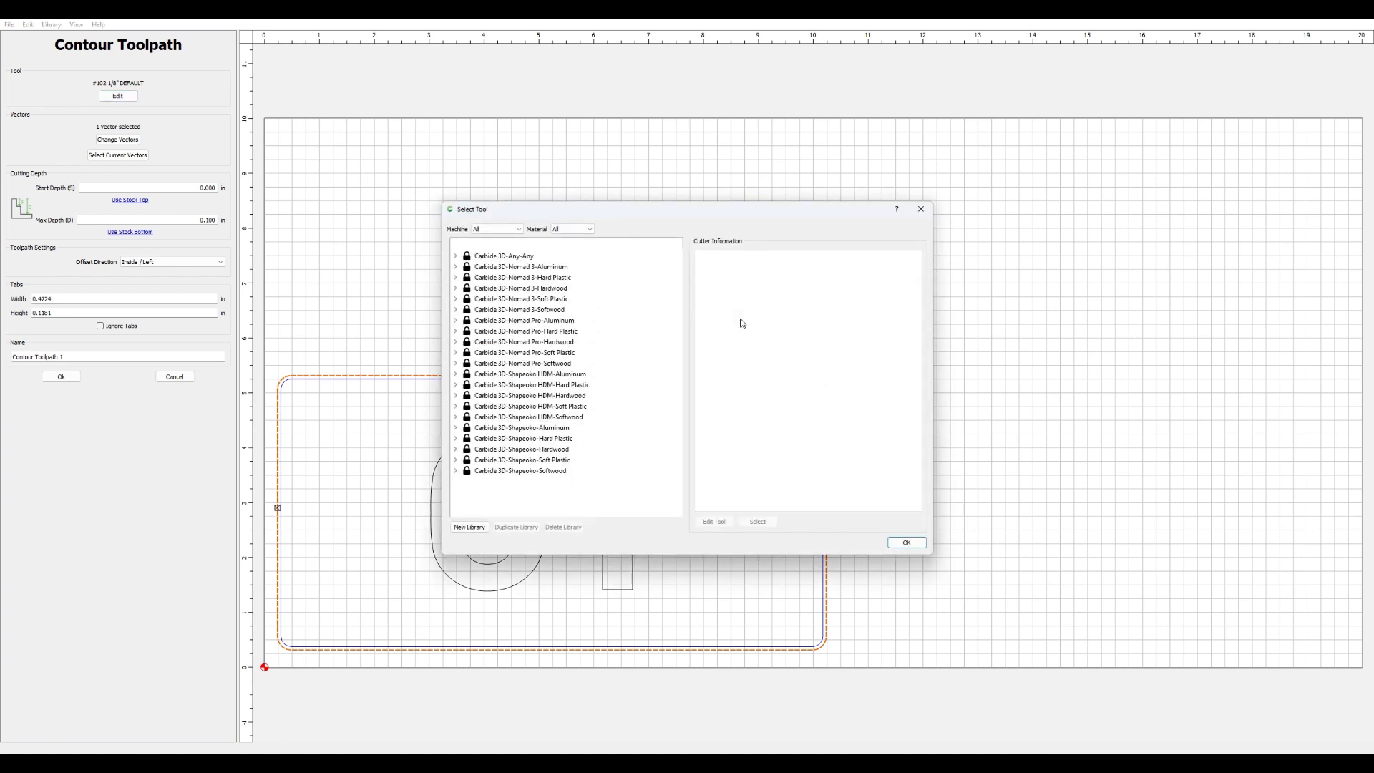
left_click(514, 230)
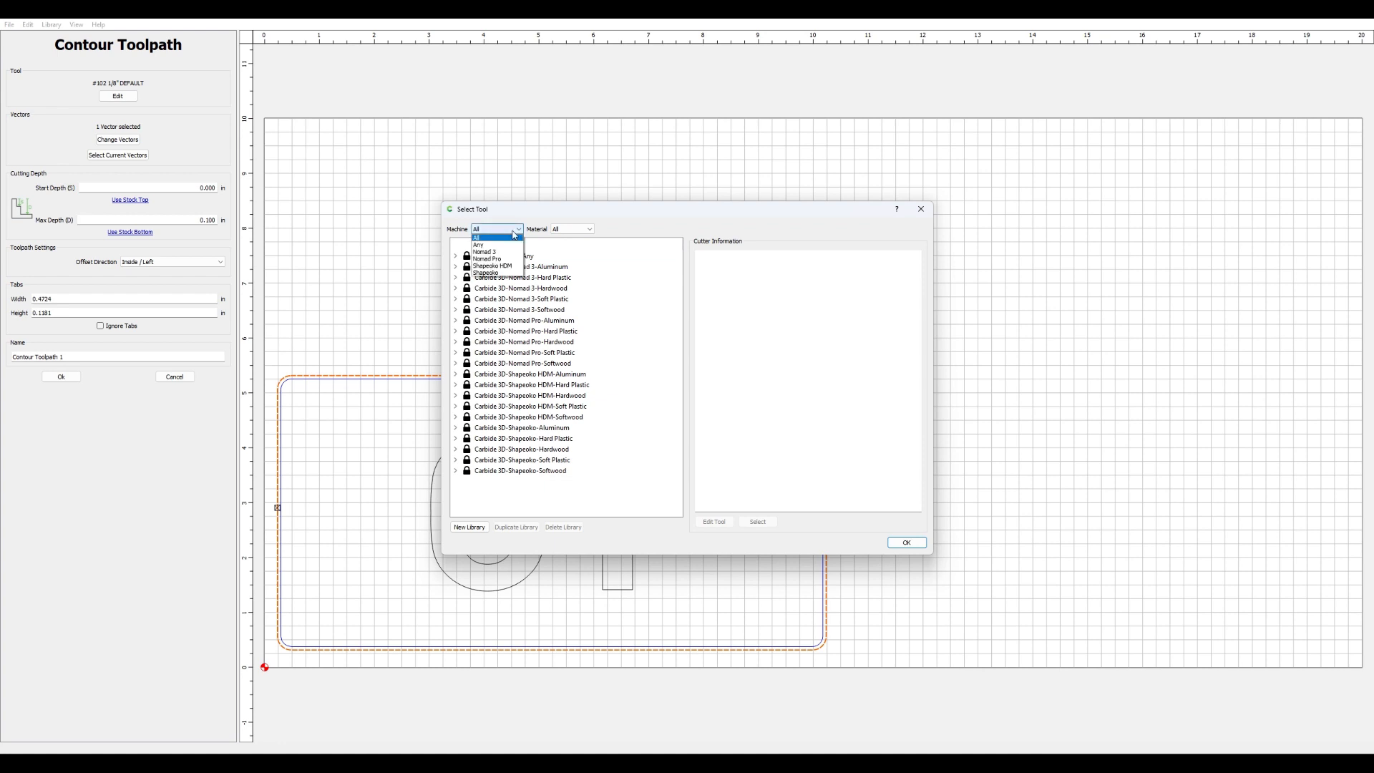
left_click(512, 272)
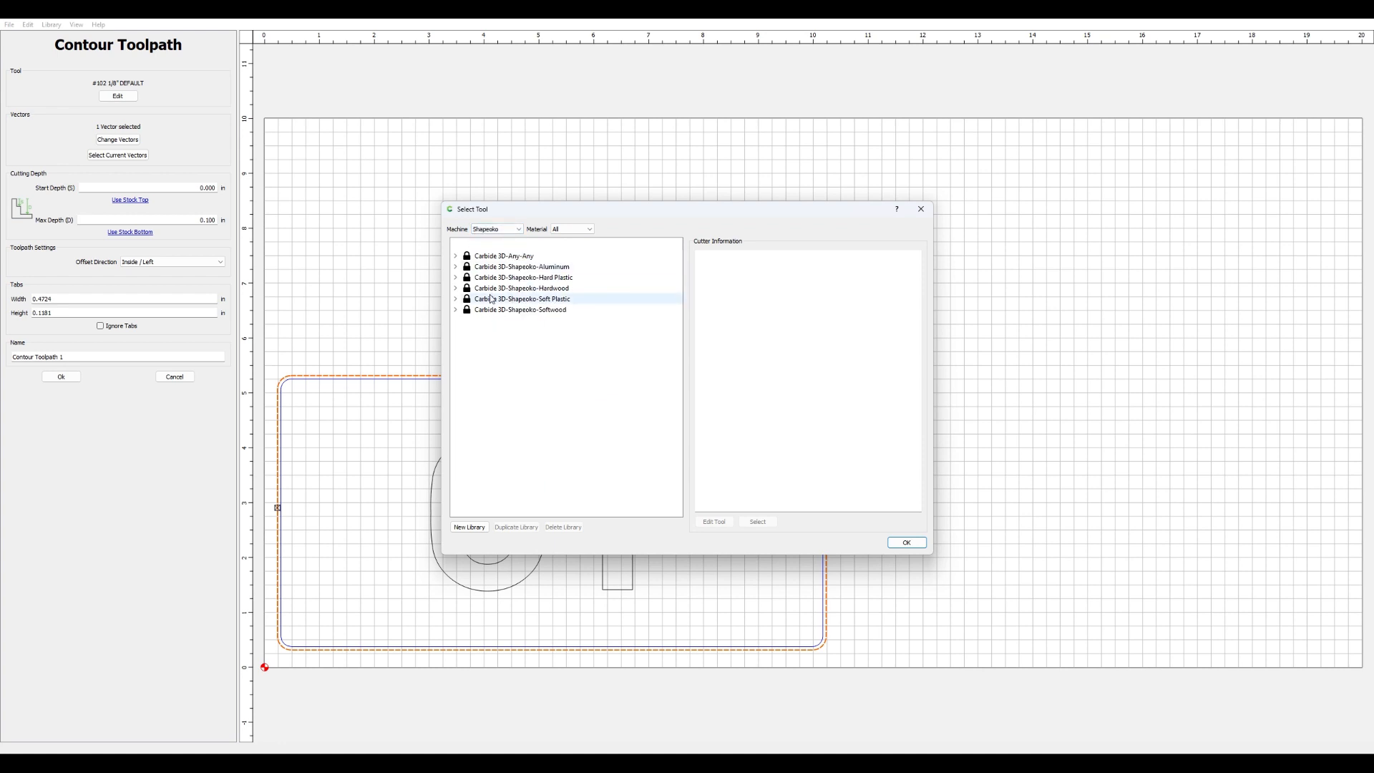
left_click(456, 309)
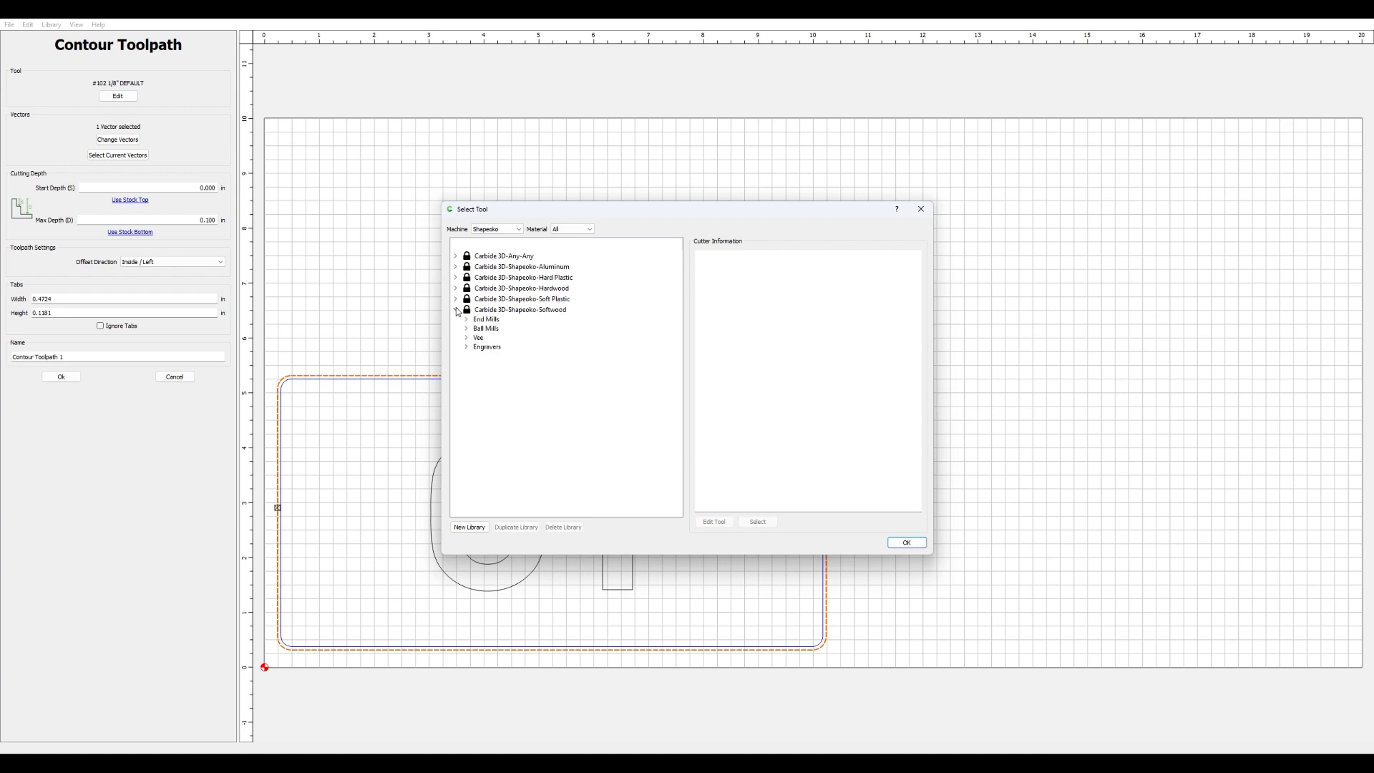
left_click(467, 320)
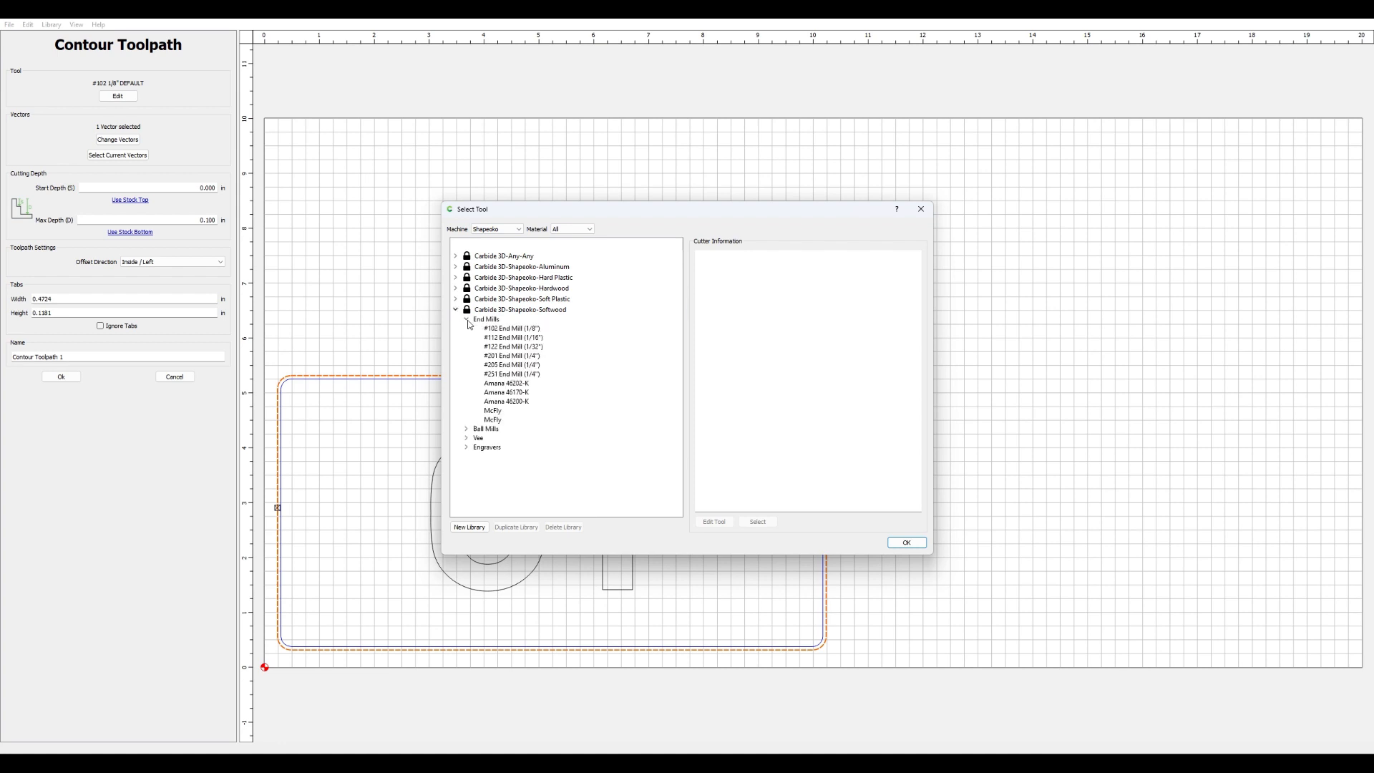
left_click(515, 356)
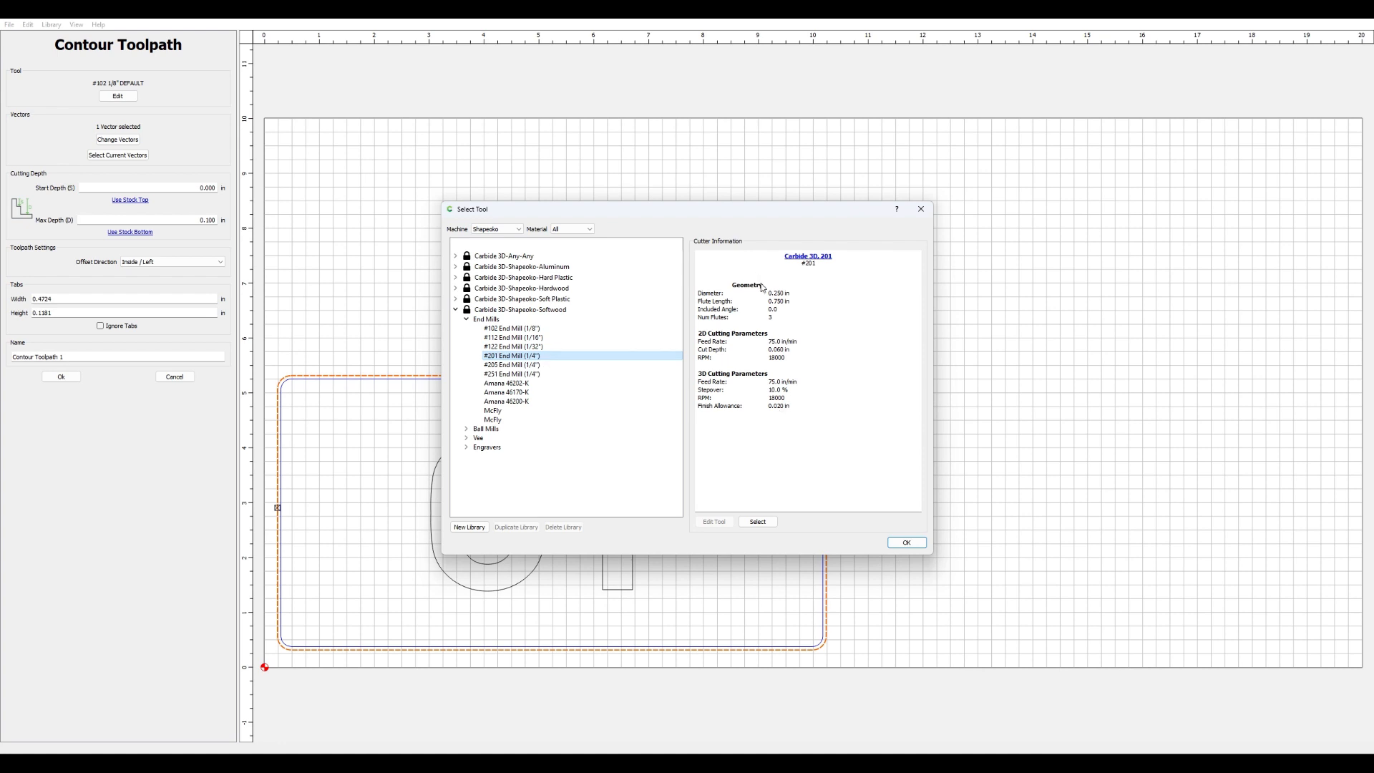
left_click(918, 544)
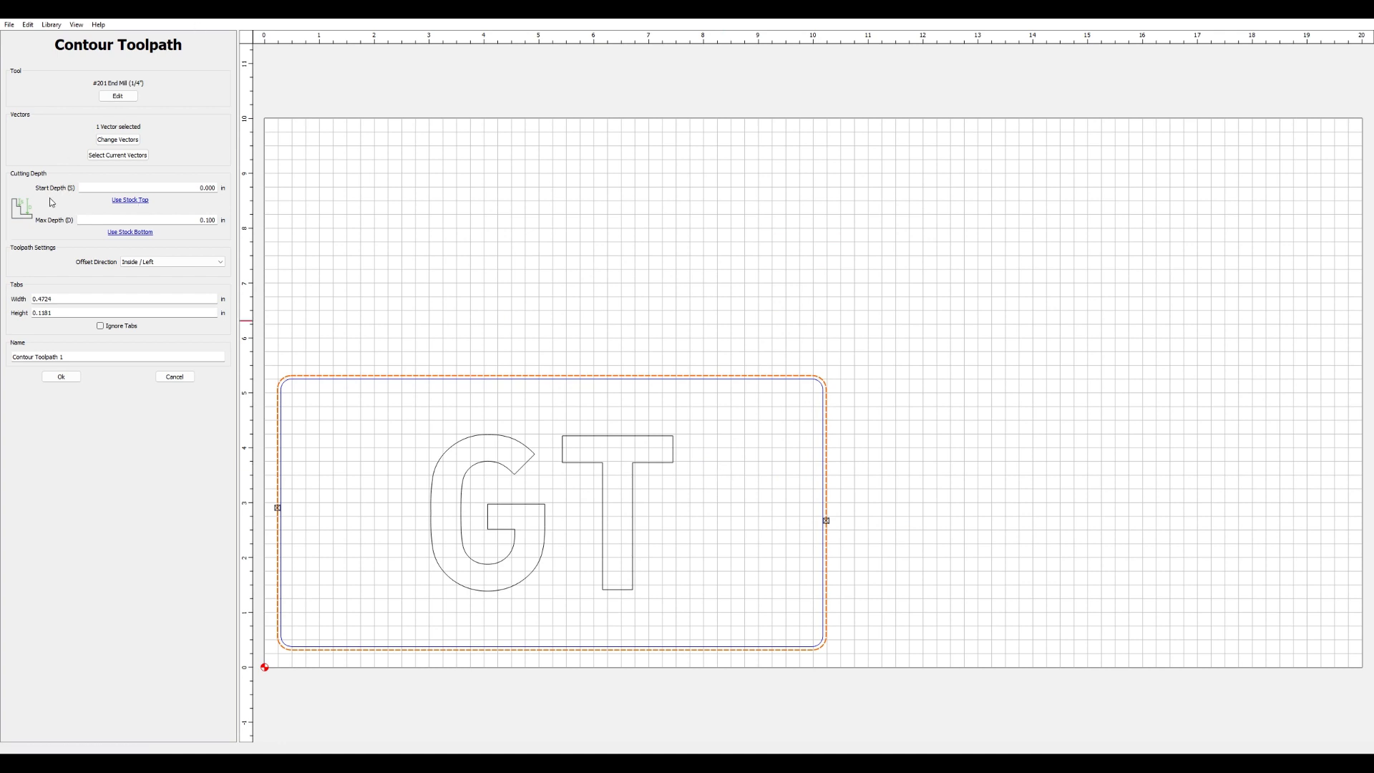
Step: Set the contour to cut from the stock top to the stock bottom at 0.3750 in, with Outside / Right offset
left_click(121, 200)
mouse_move(192, 186)
left_mouse_down()
mouse_move(217, 188)
mouse_move(198, 188)
left_mouse_up()
left_click(130, 233)
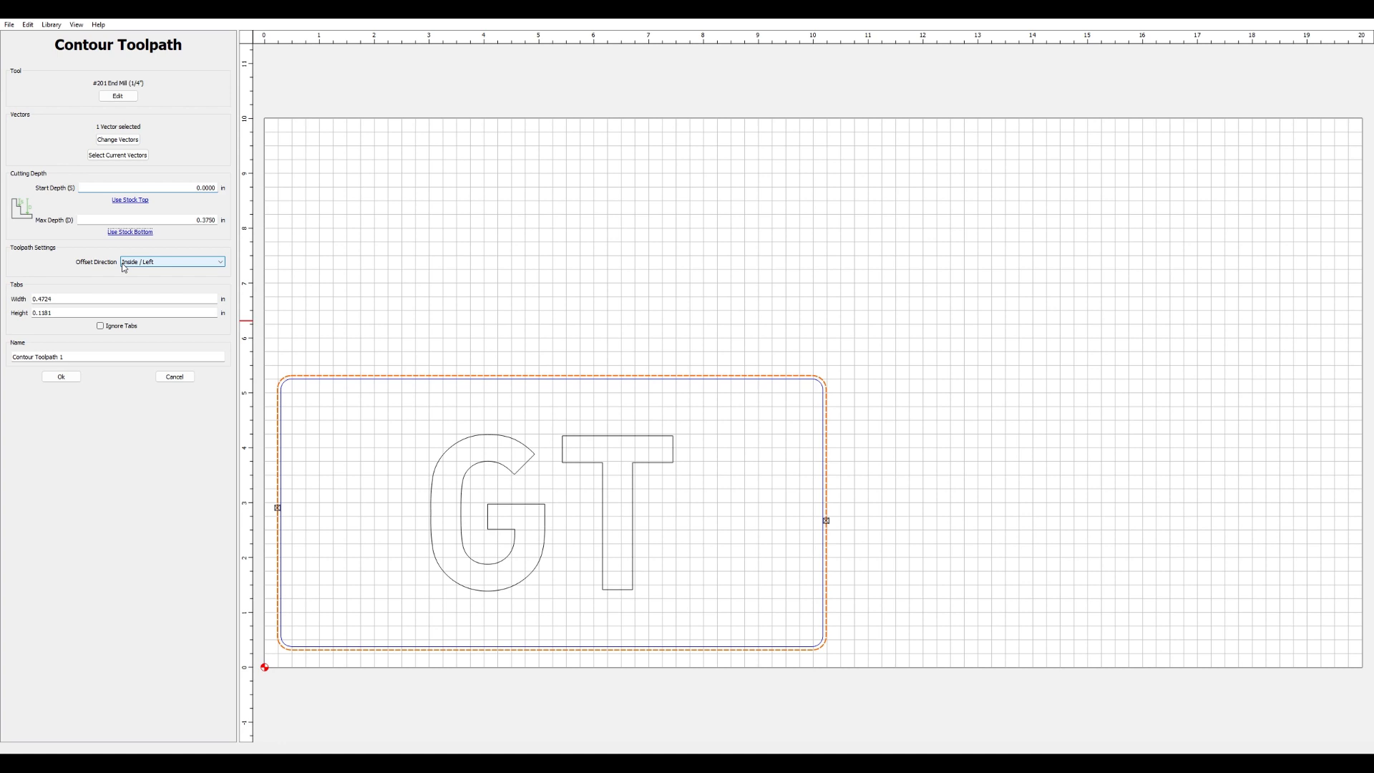
left_click(133, 262)
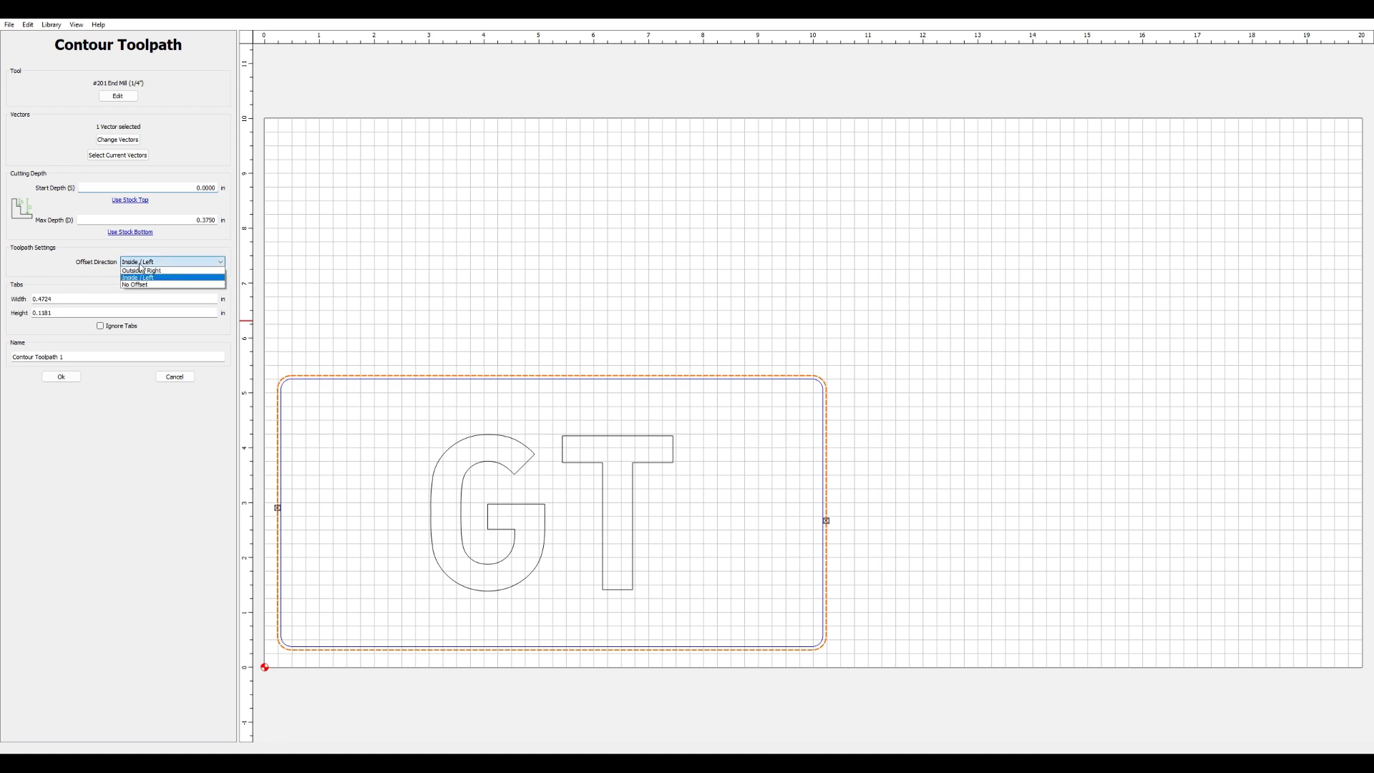
left_click(140, 271)
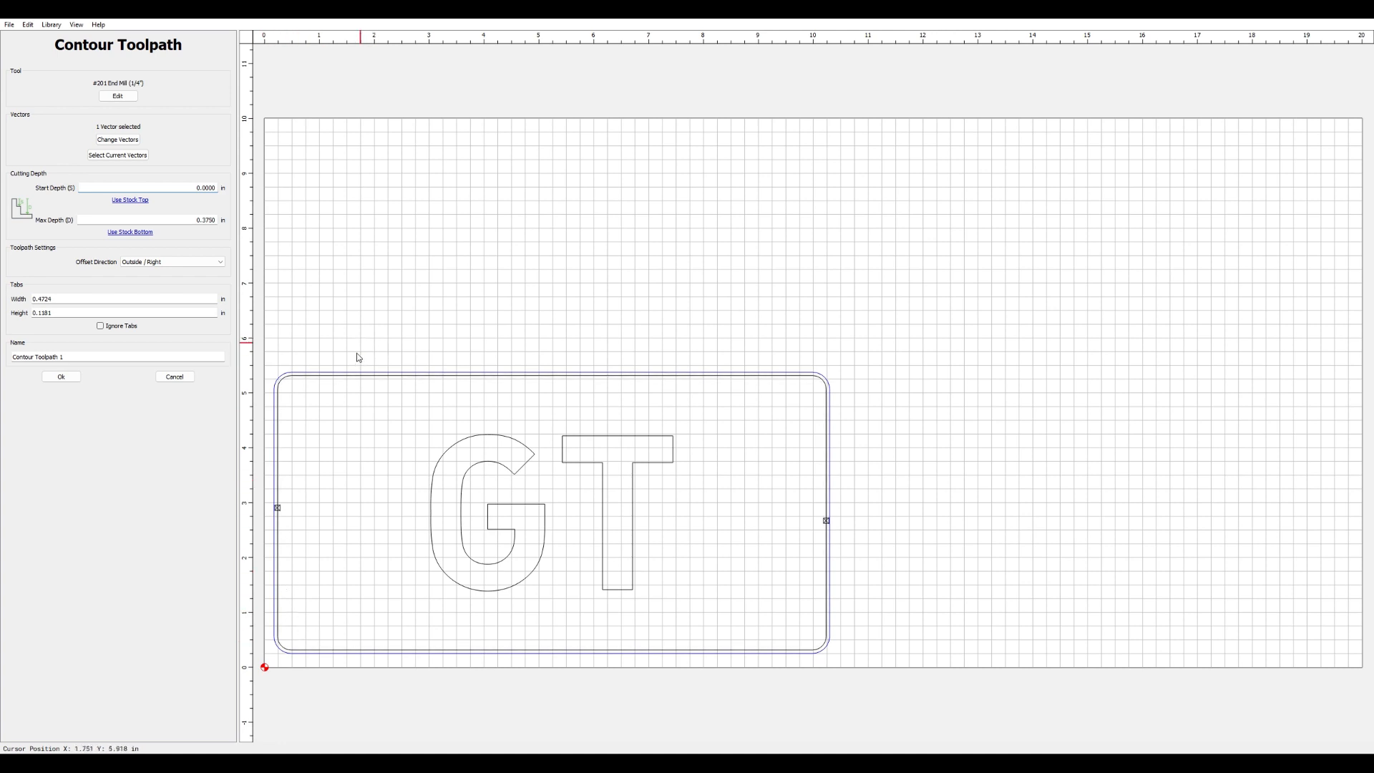
Step: Set the contour's tab height to 0.1 in and create the toolpath
left_click(106, 298)
key("Tab")
type("0.1")
left_click(74, 380)
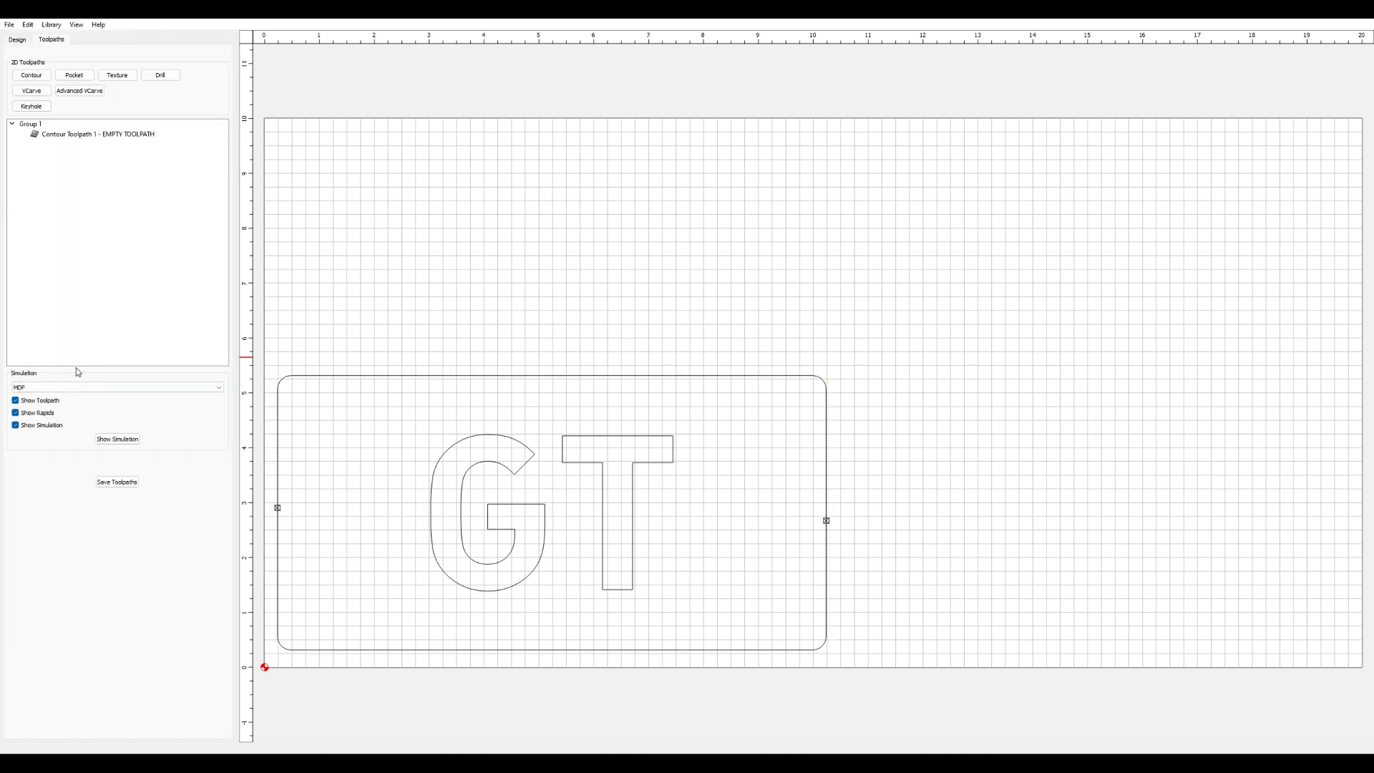
left_click(99, 135)
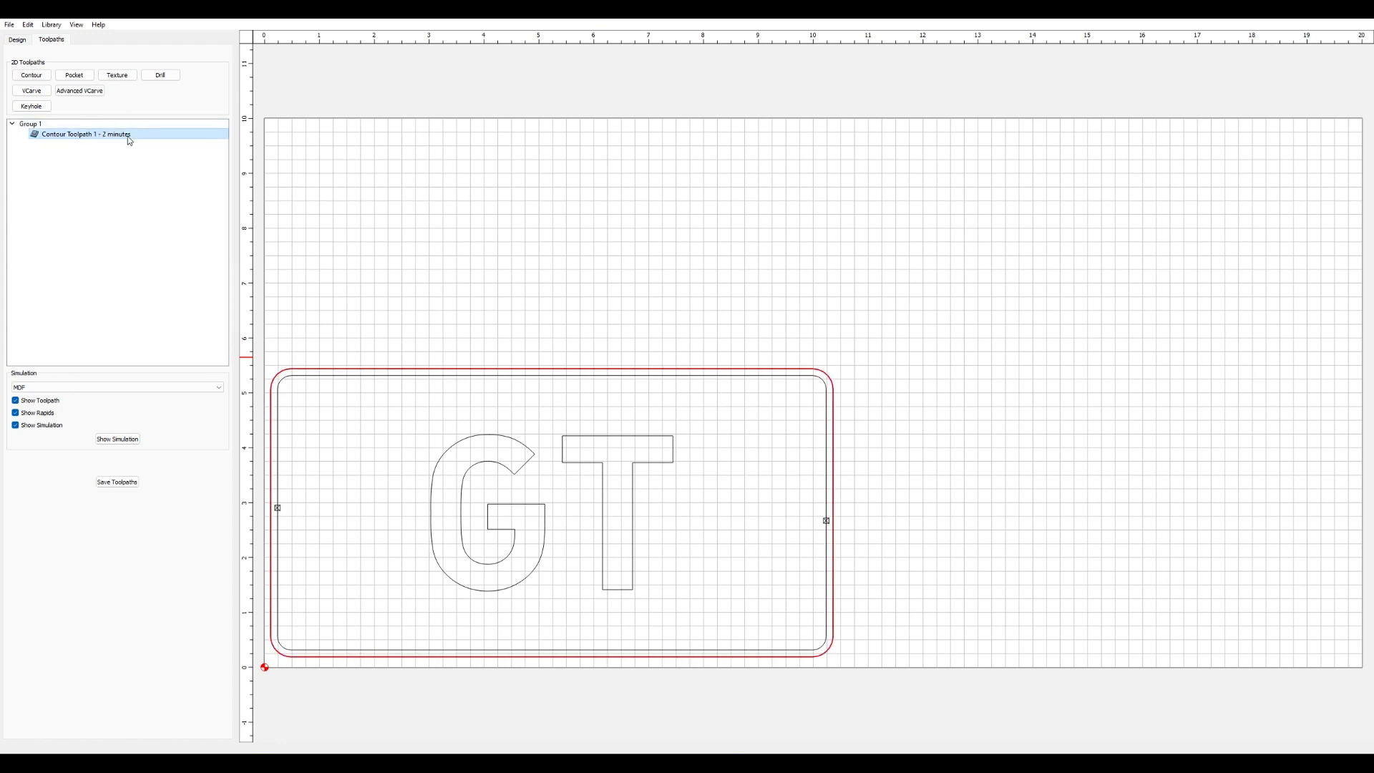
Step: Create a pocket toolpath for the GT text with the #201 End Mill, starting at the stock top with 0.100 in max depth
left_click(461, 482)
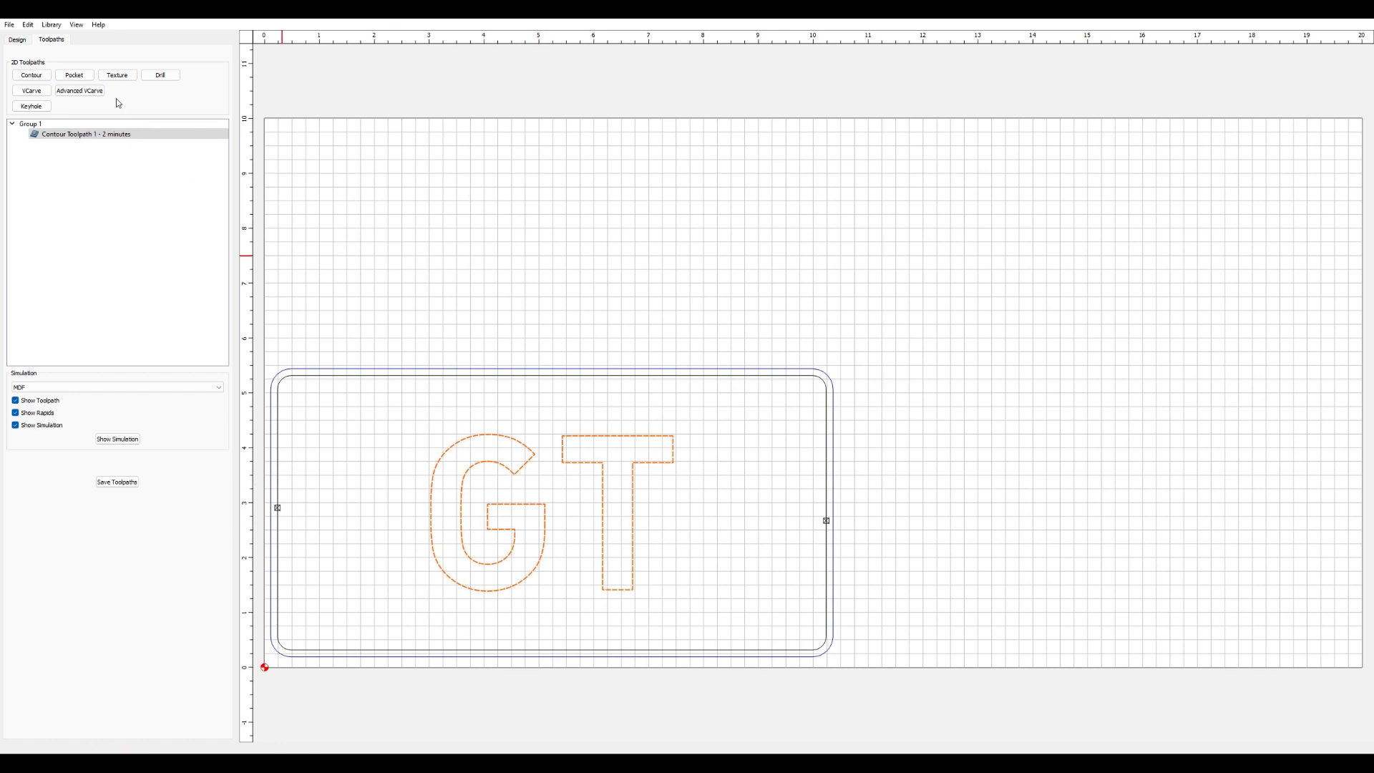
left_click(74, 75)
left_click(705, 395)
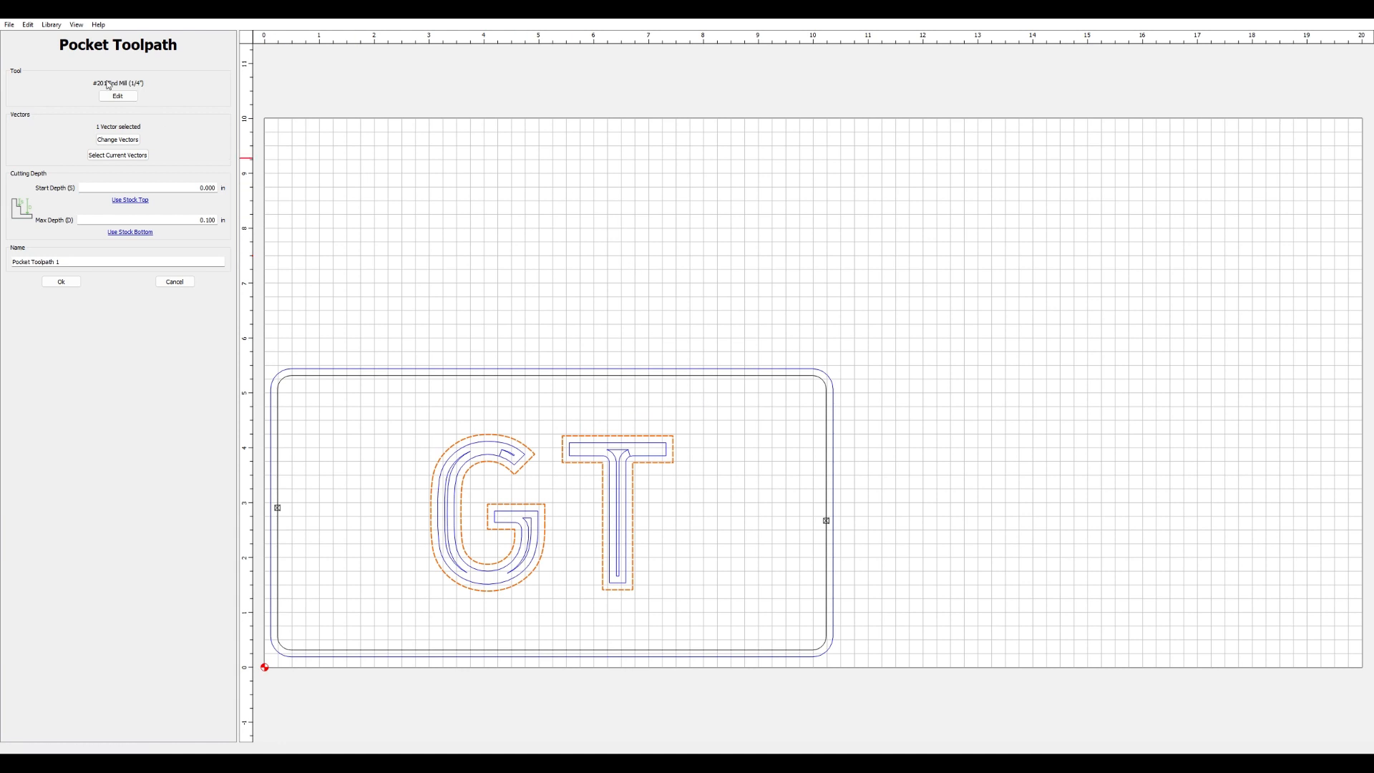
left_click(135, 201)
left_click(59, 285)
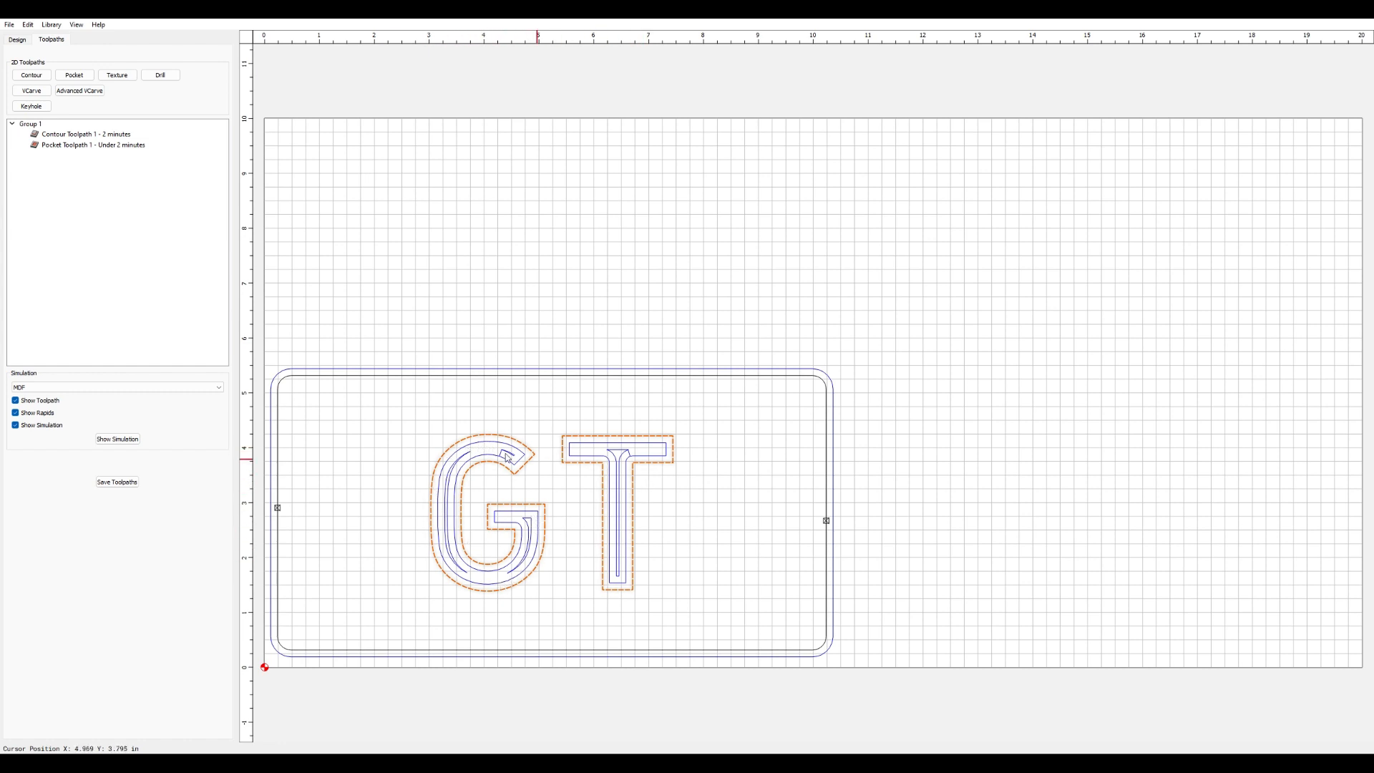
Step: Simulate the contour and pocket toolpaths in MDF and examine the cut result from several angles
left_click(111, 387)
left_click(113, 390)
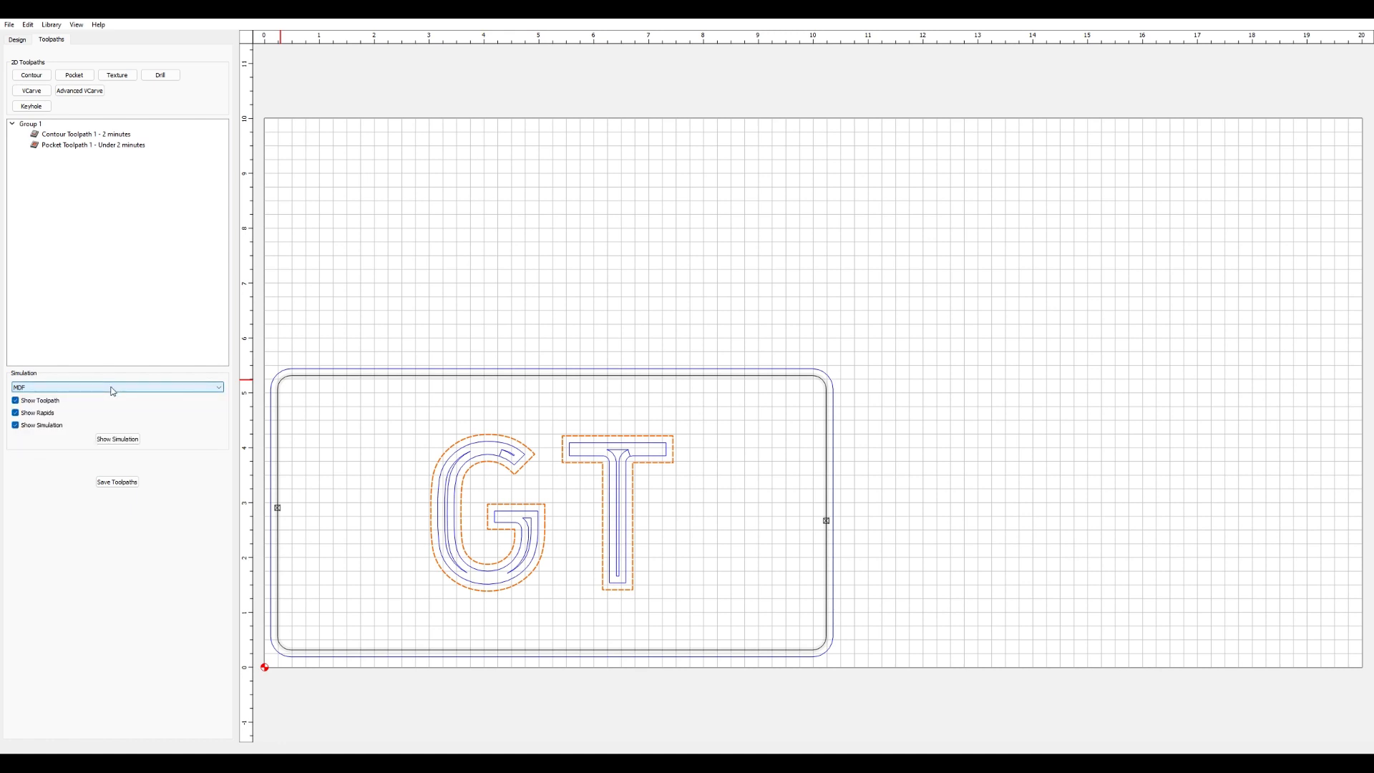
left_click(117, 439)
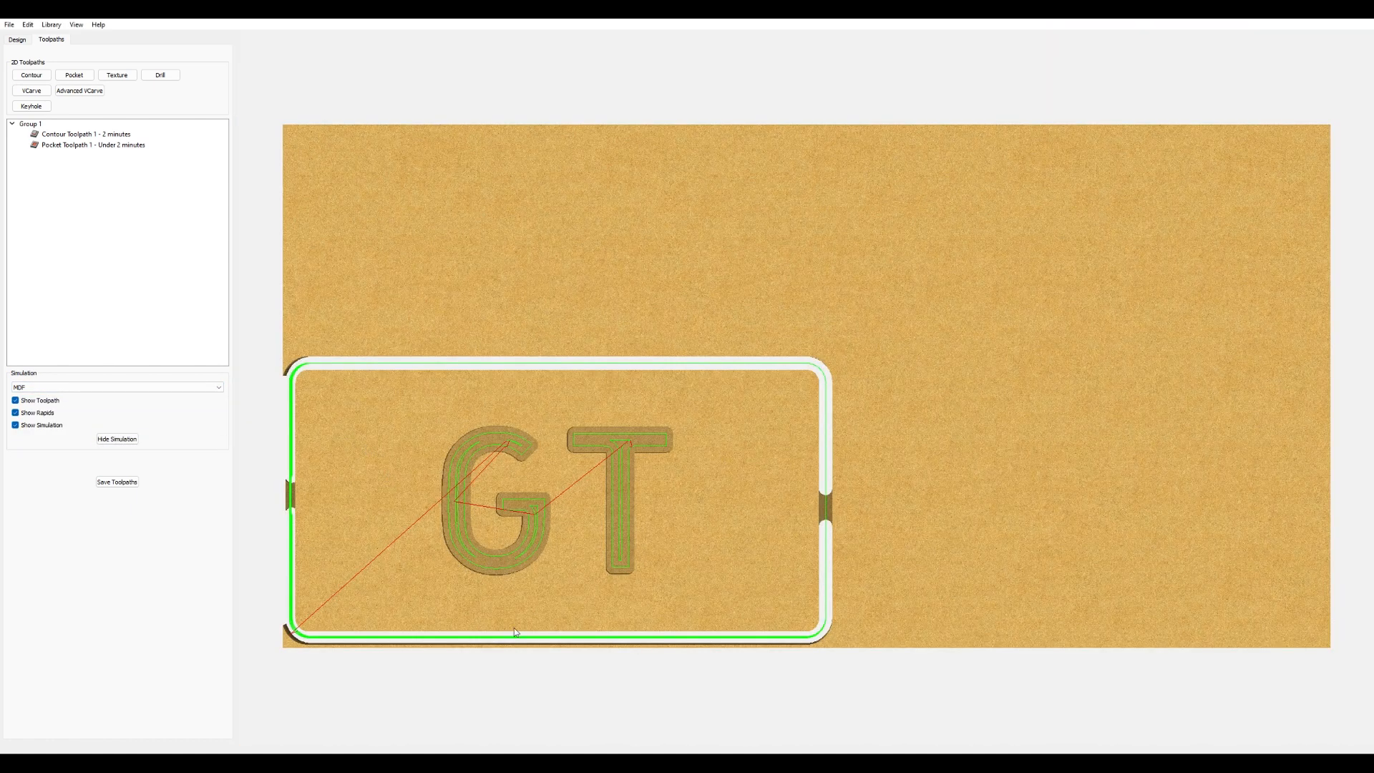
scroll(514, 629, "down", 2)
middle_click_drag(521, 685, 518, 662)
left_click_drag(518, 662, 484, 74)
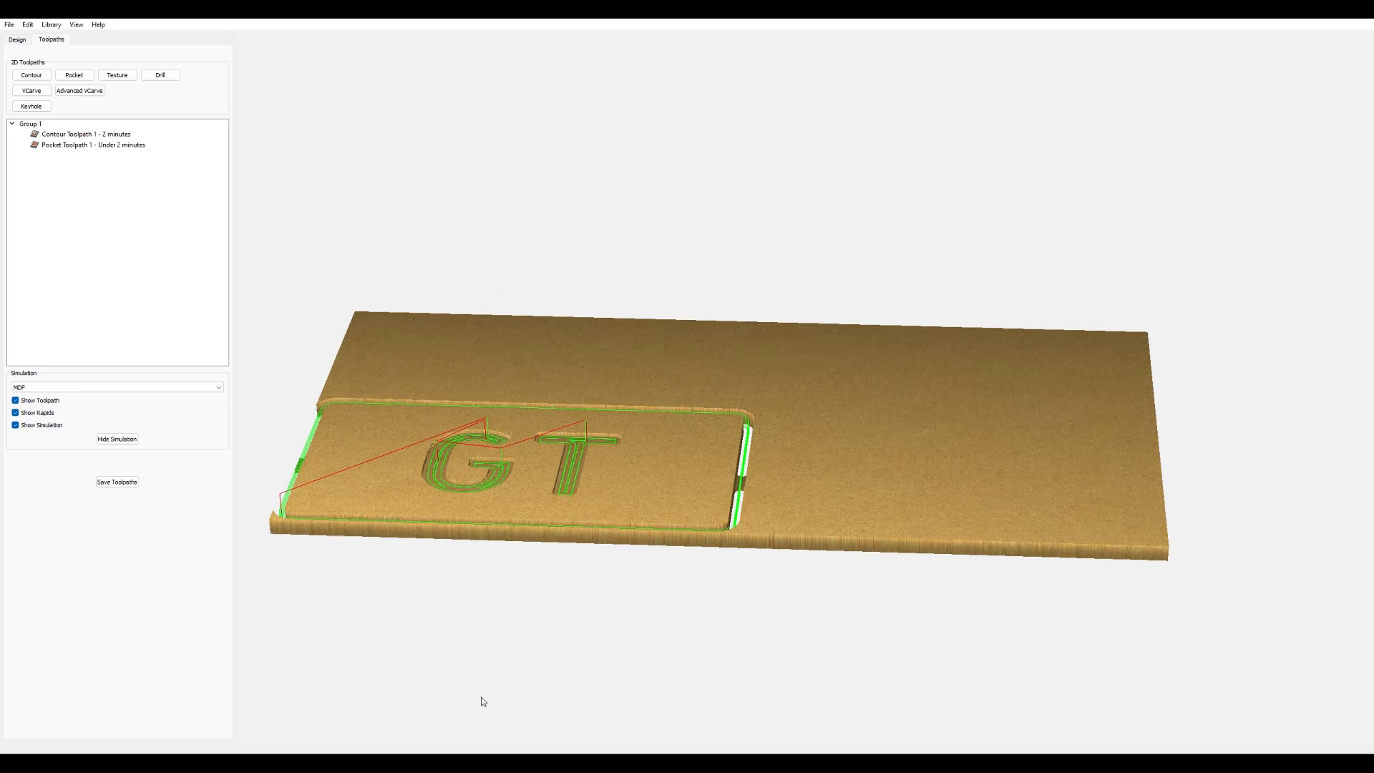
left_click_drag(481, 699, 641, 721)
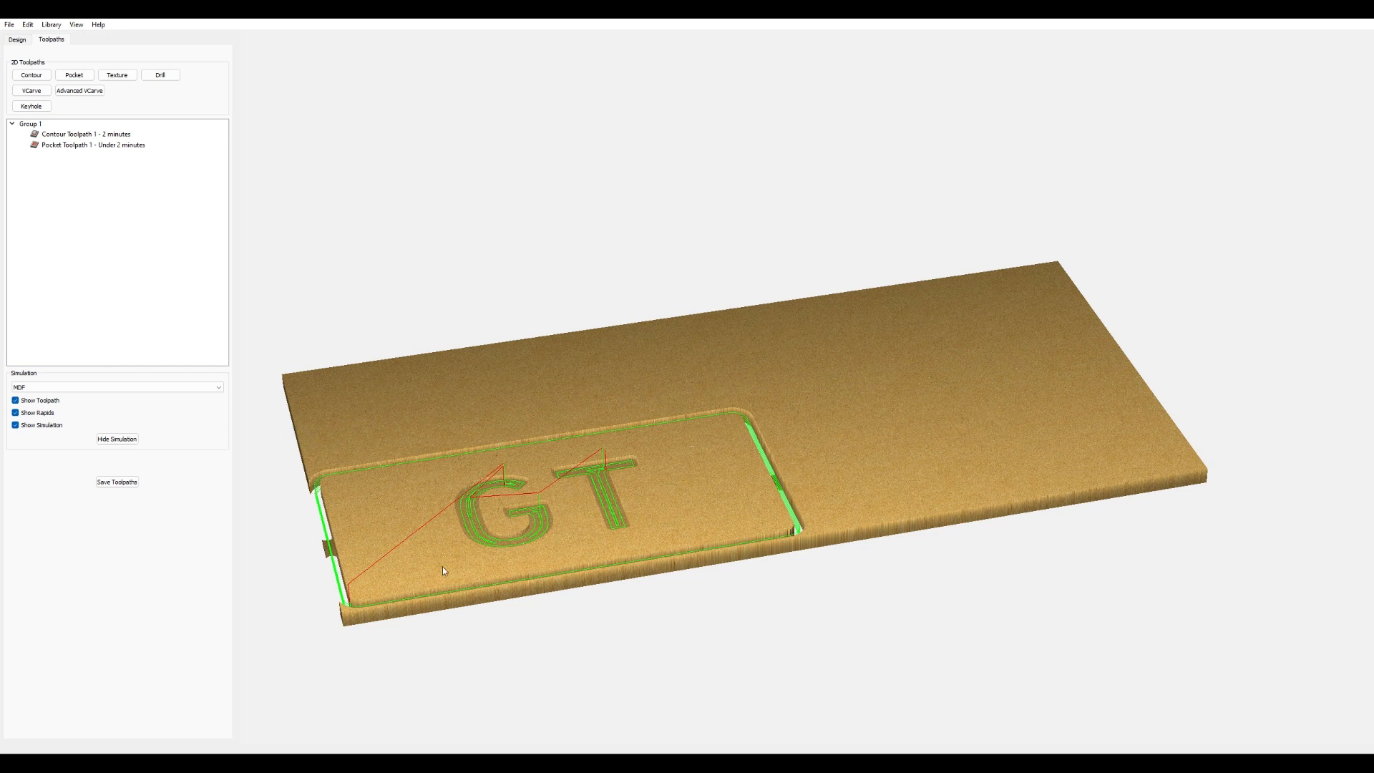
left_click_drag(675, 690, 350, 414)
Step: Shift the rounded rectangle and GT text together about 0.2 in to the right, away from the stock's edge
left_click(18, 41)
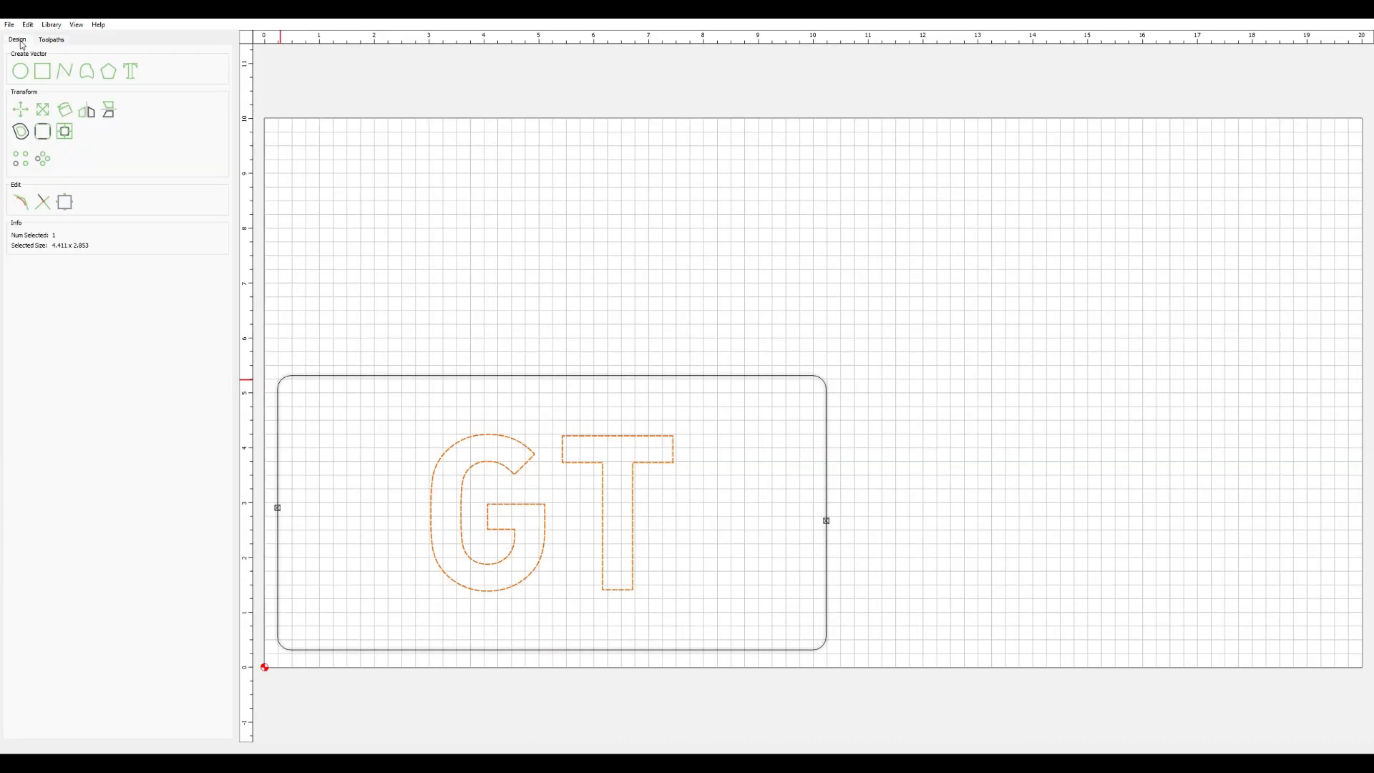
left_click_drag(277, 343, 879, 690)
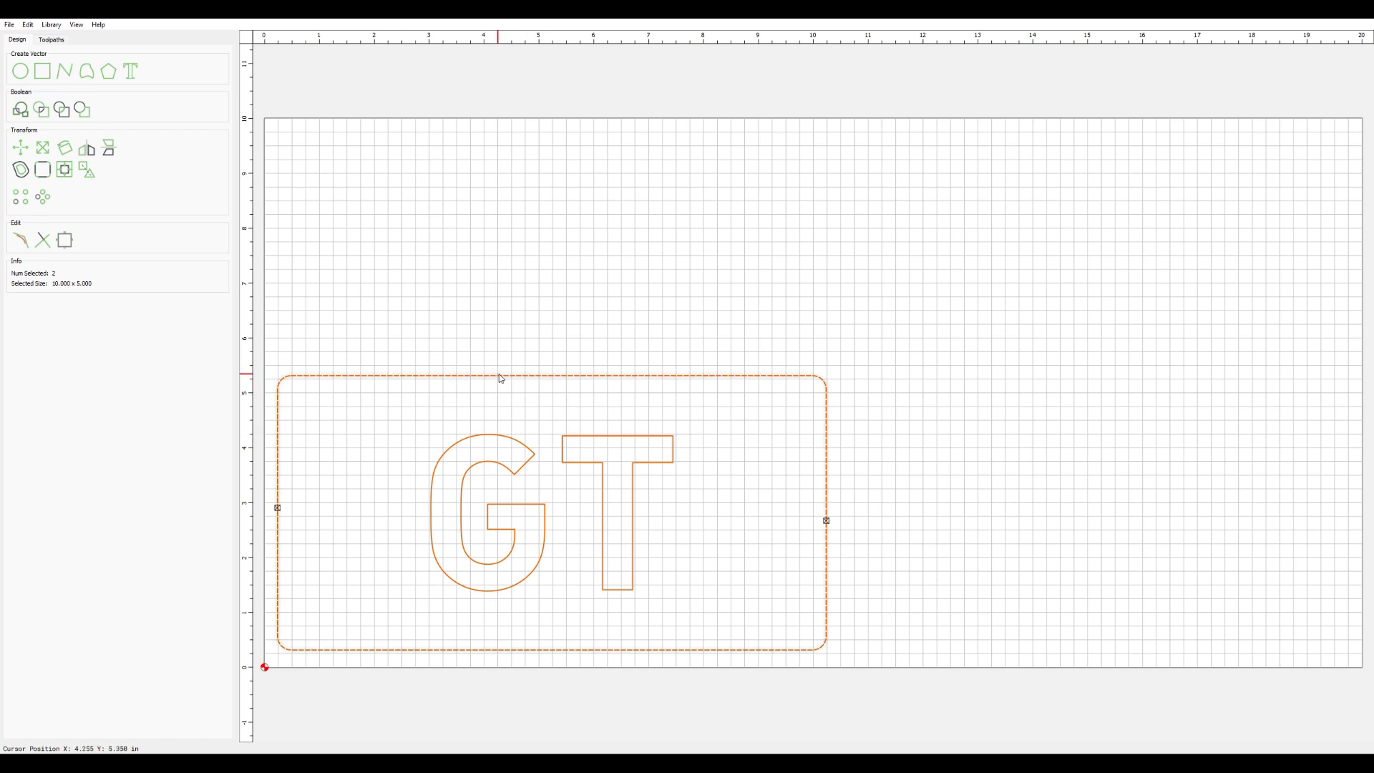
left_click_drag(499, 375, 511, 377)
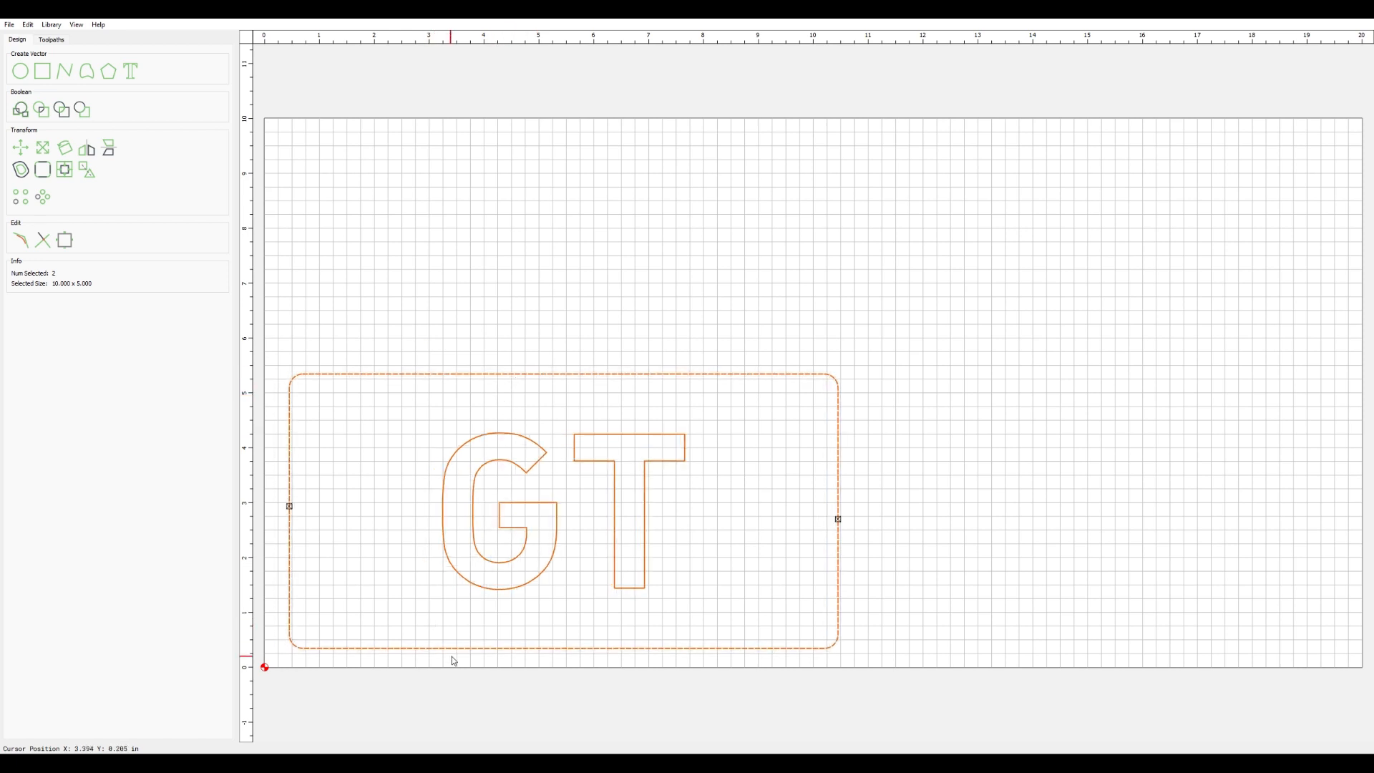
scroll(467, 702, "down", 1)
left_click(468, 706)
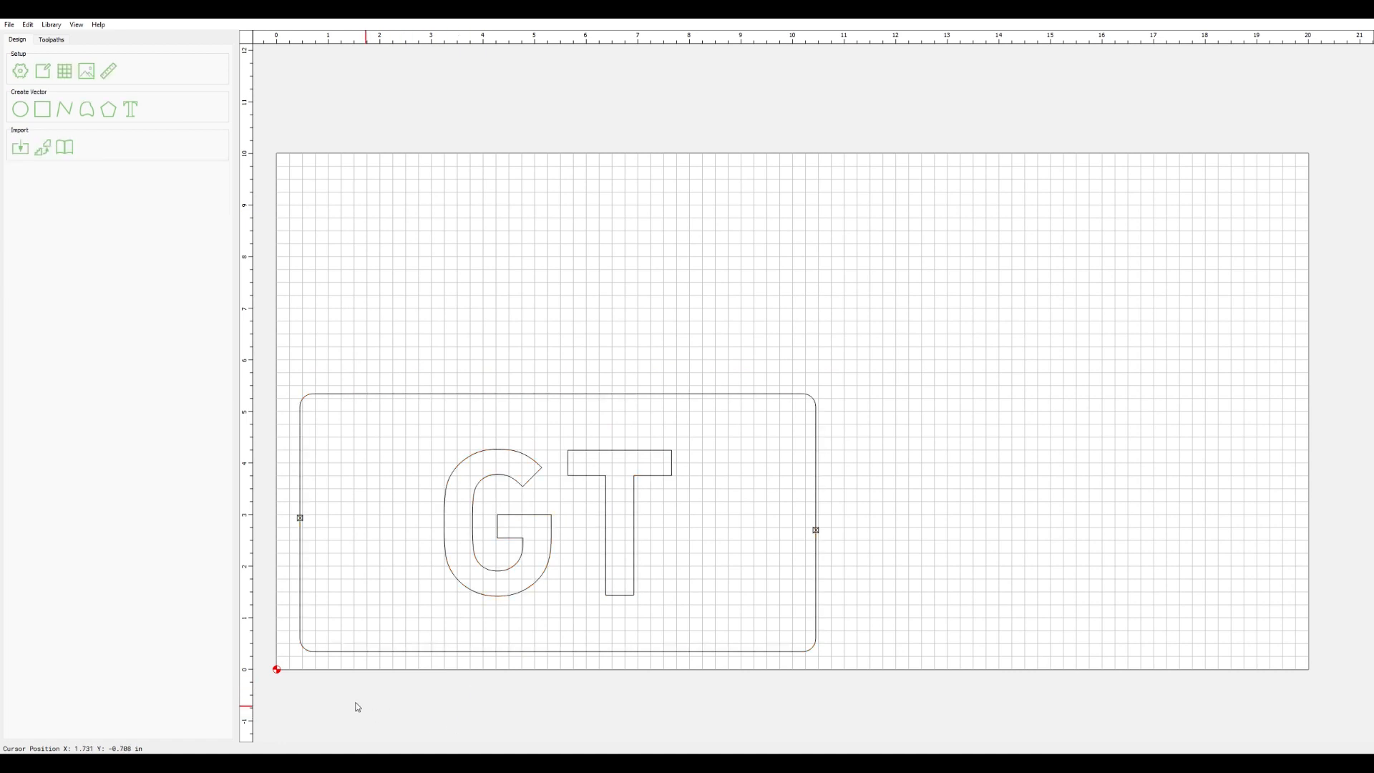
left_click(313, 658)
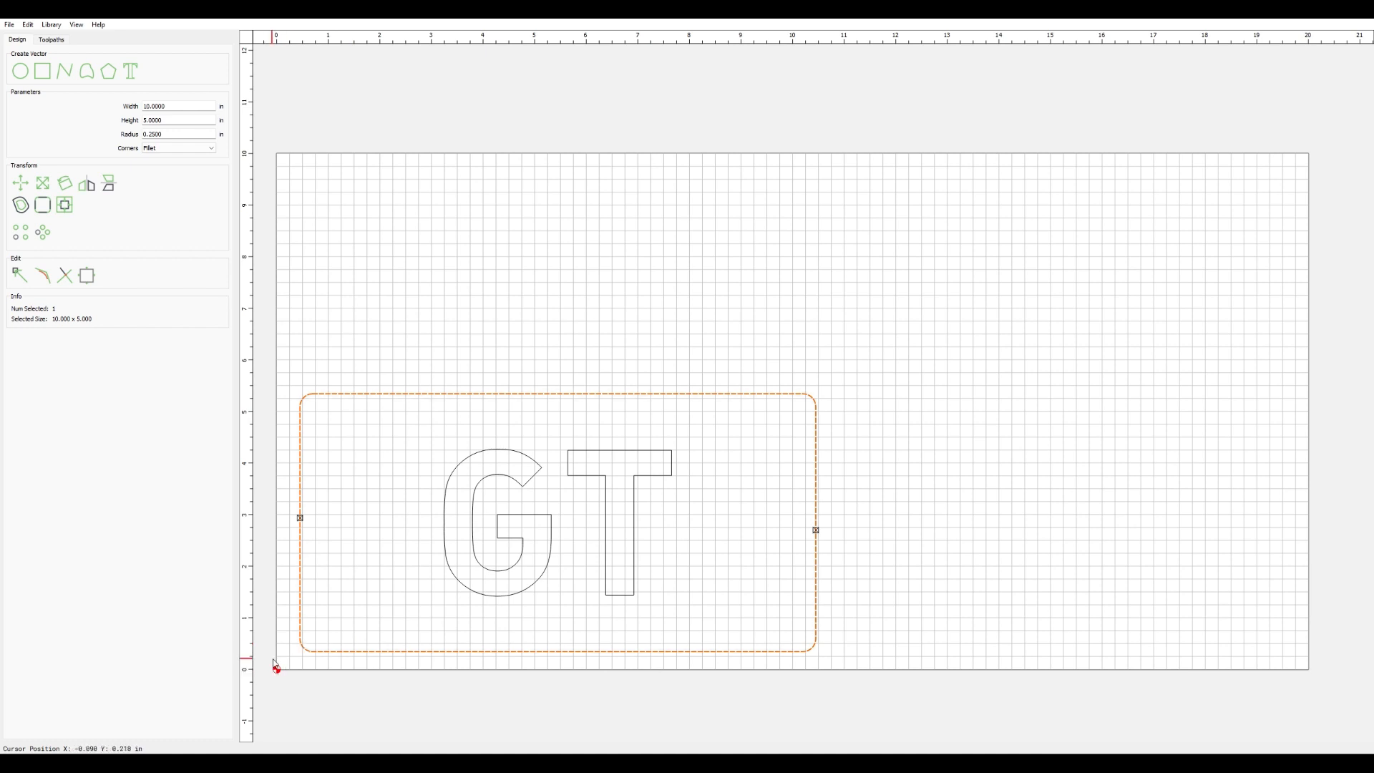
left_click(398, 671)
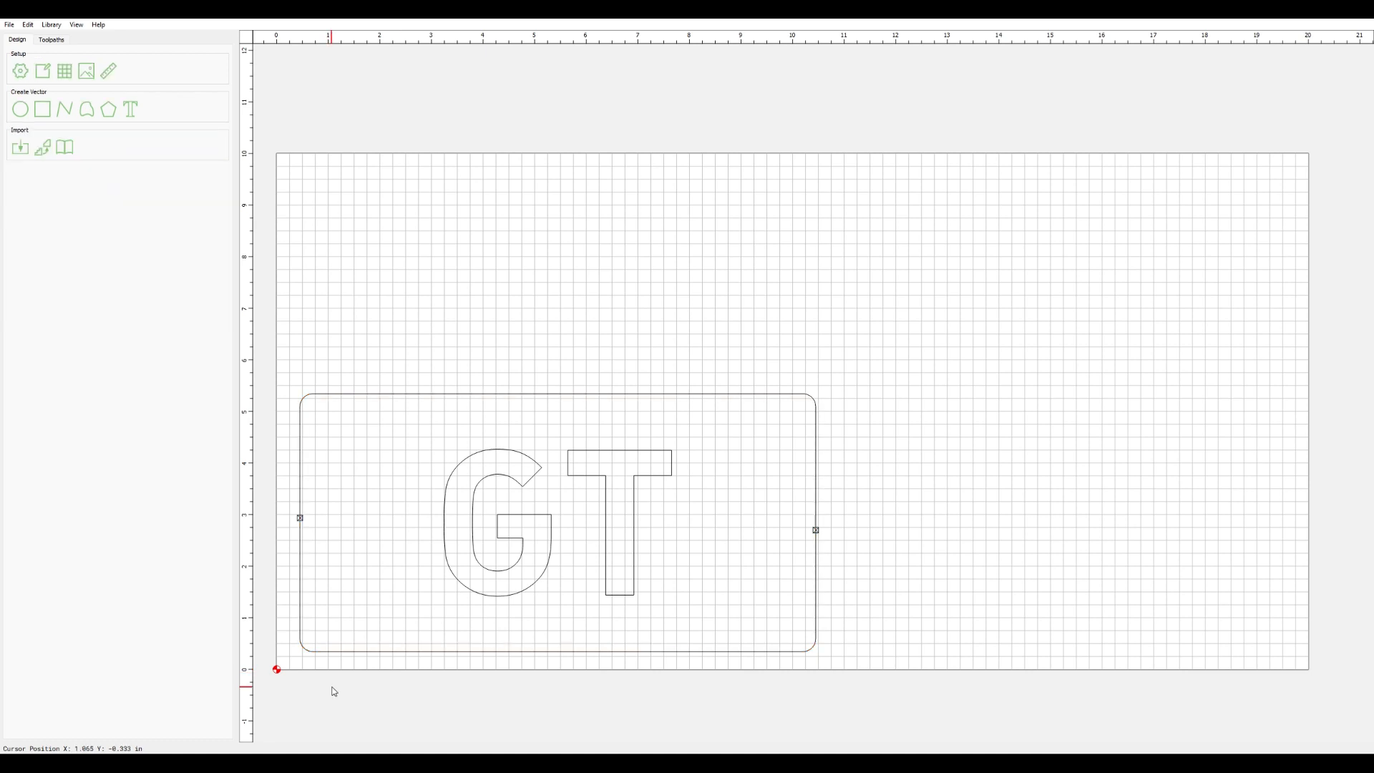
Step: Simulate the toolpaths of the shifted design and examine the cut along the stock's edges
left_click(57, 41)
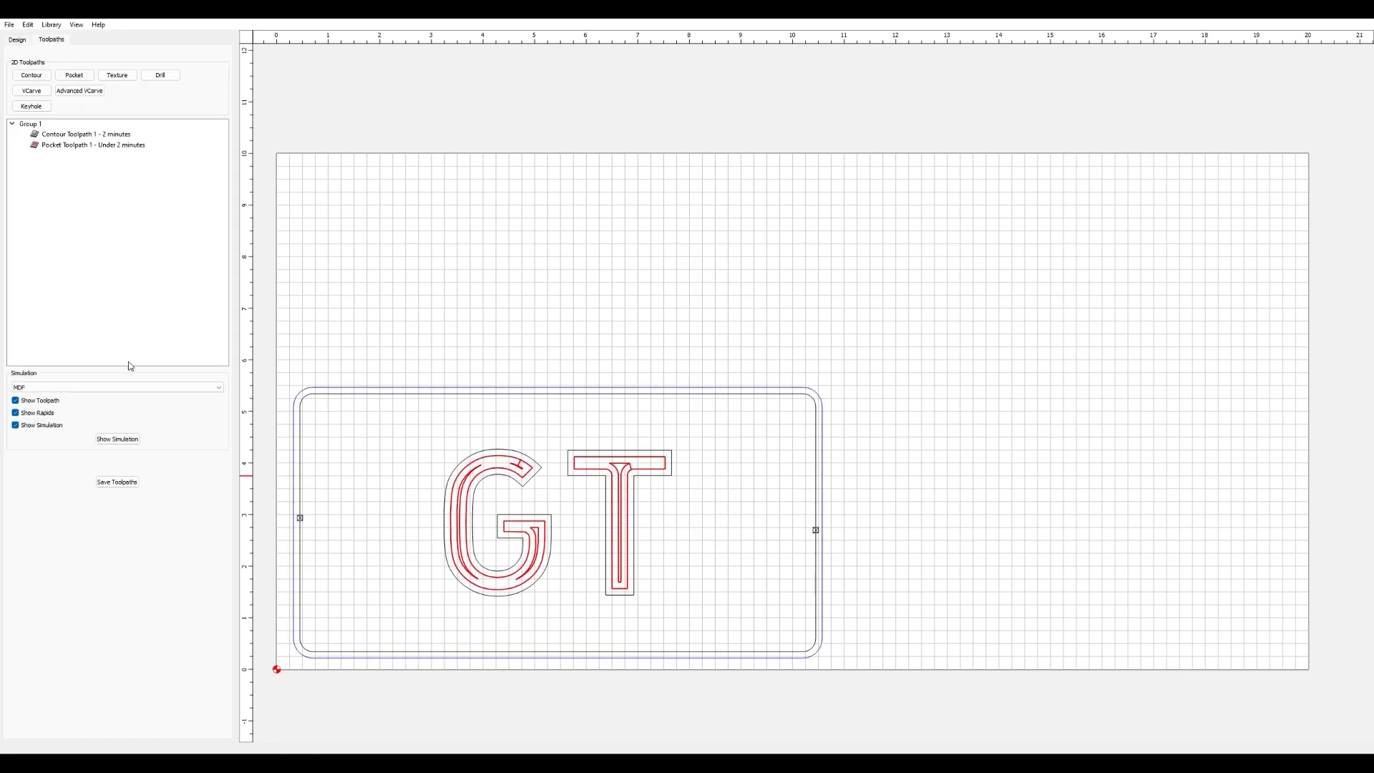
left_click(117, 439)
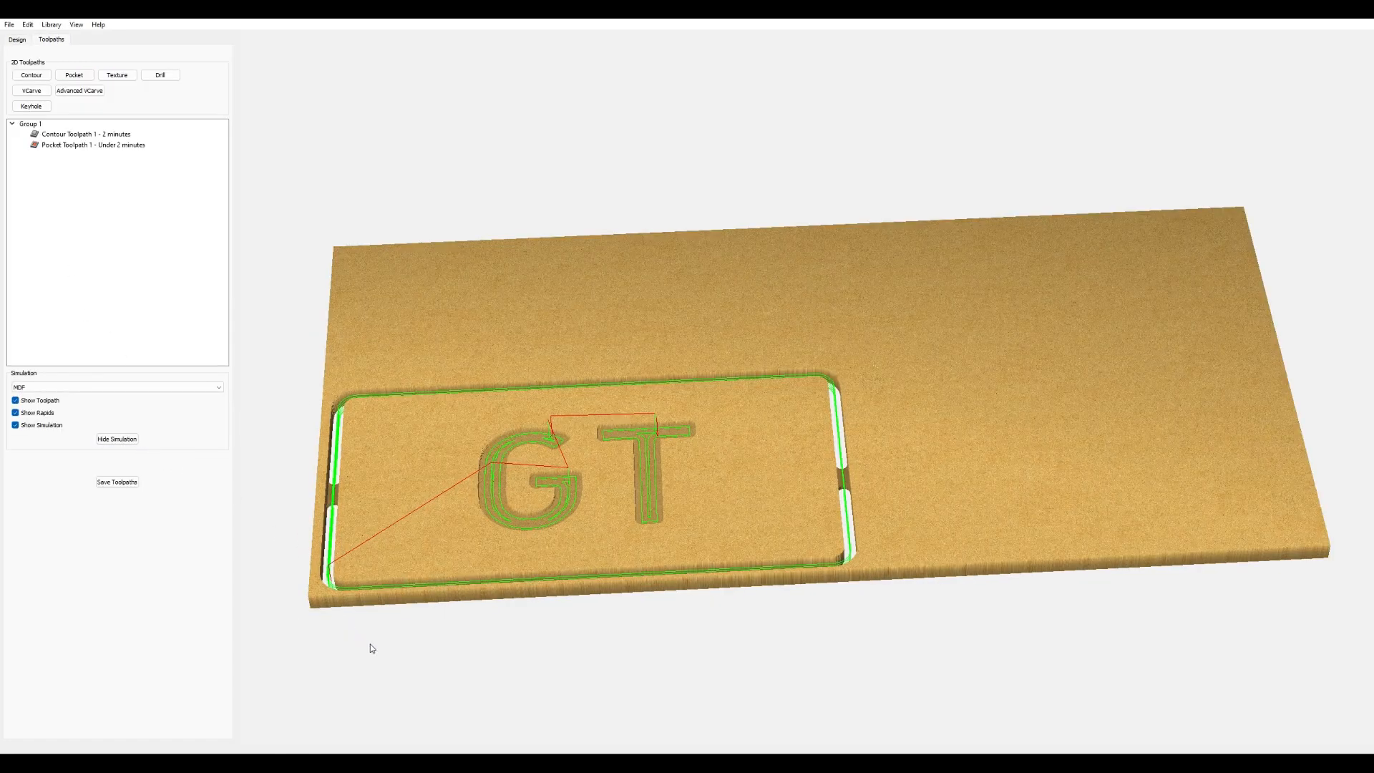
middle_click_drag(369, 644, 404, 655)
left_click_drag(402, 679, 365, 676)
Step: Save the design file with its toolpaths
left_click(7, 26)
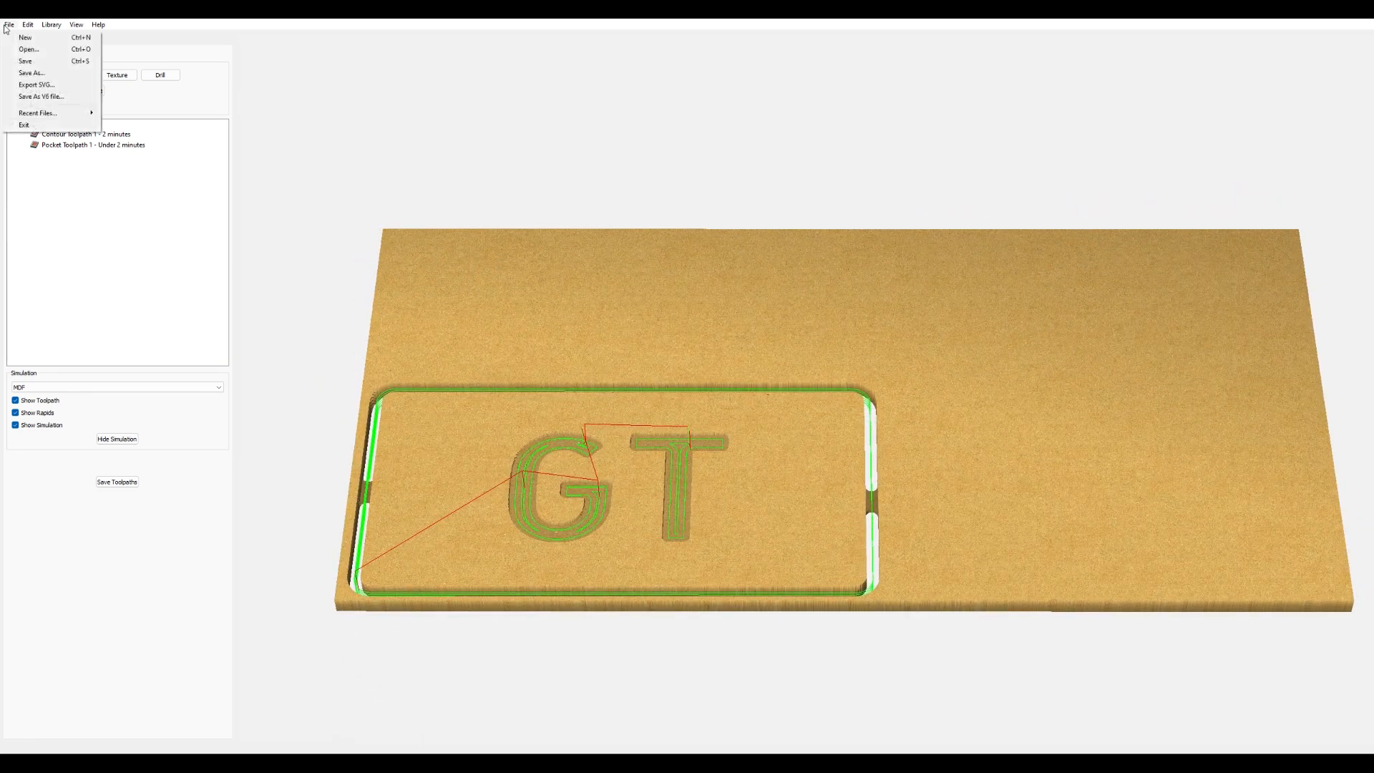
left_click(27, 61)
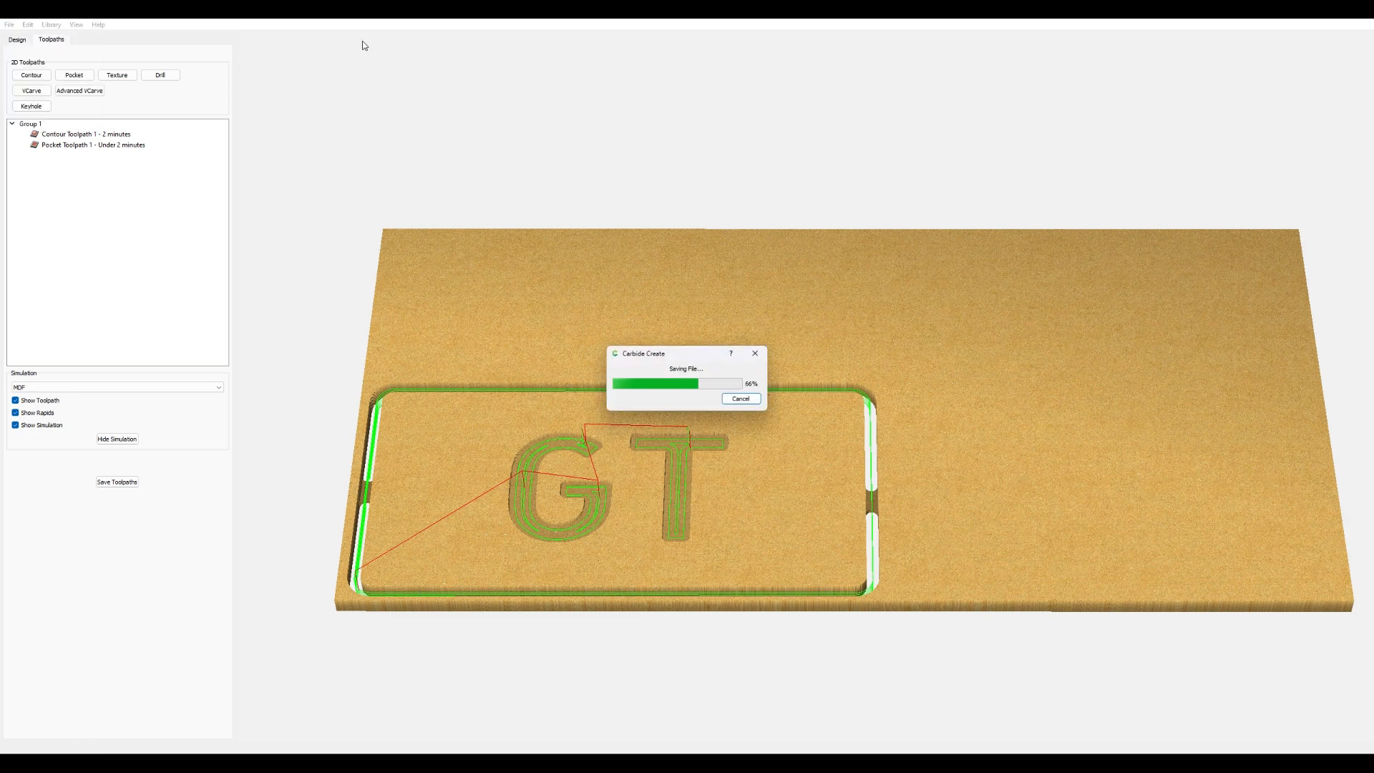